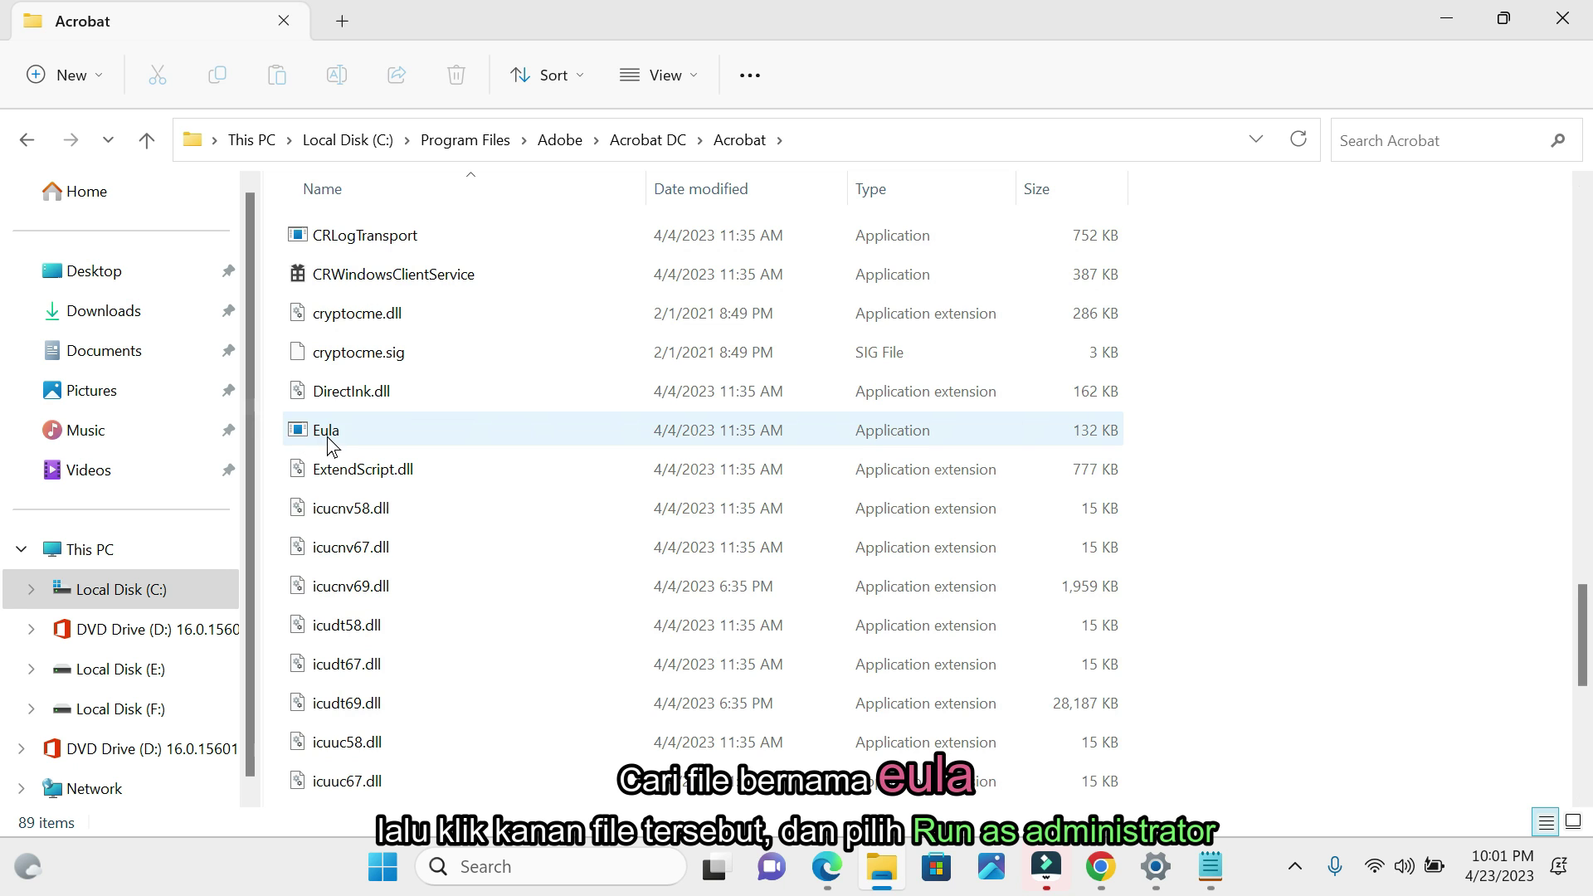
Step: Run the Eula application in the Acrobat folder as administrator, accept the license agreement, and close the folder window
{"action": "right_click", "coordinate": [340, 434]}
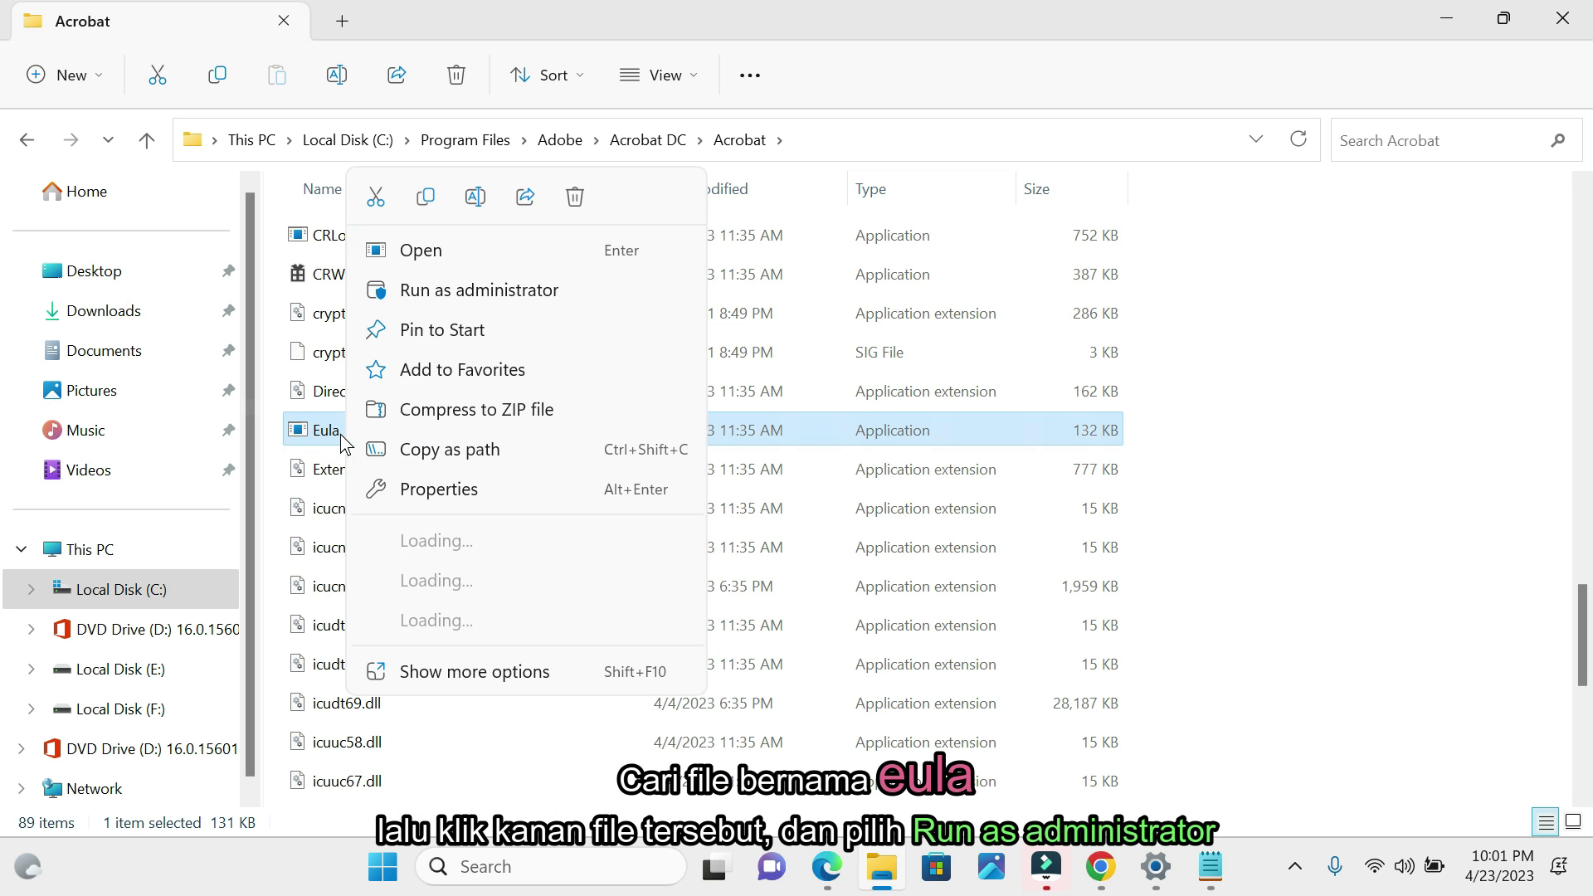
{"action": "left_click", "coordinate": [440, 299]}
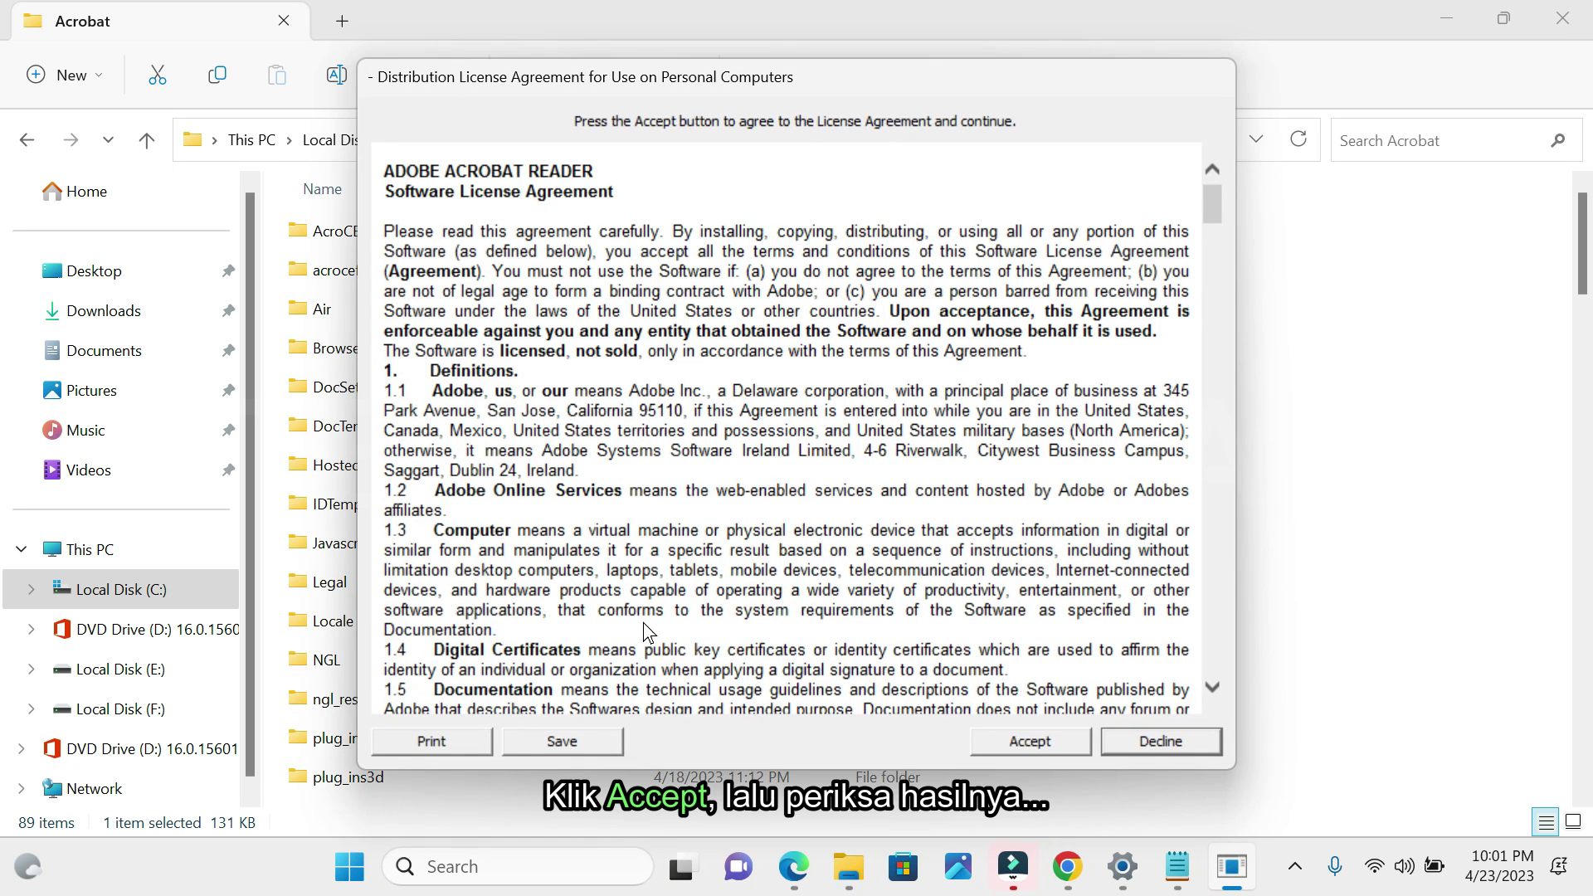
{"action": "left_click", "coordinate": [1027, 746]}
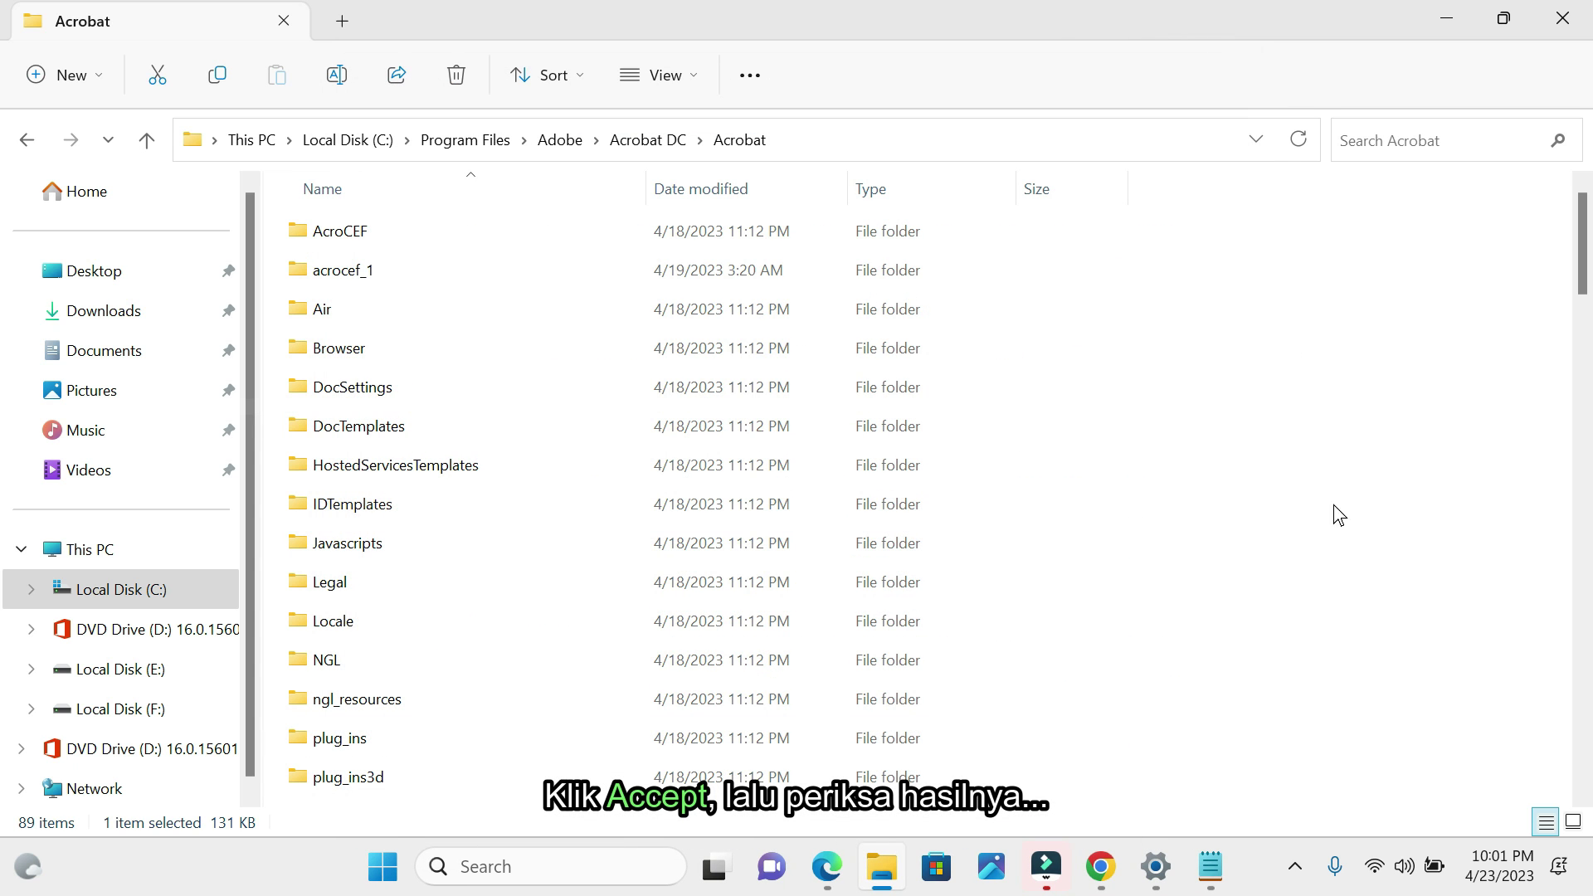
{"action": "left_click", "coordinate": [1556, 22]}
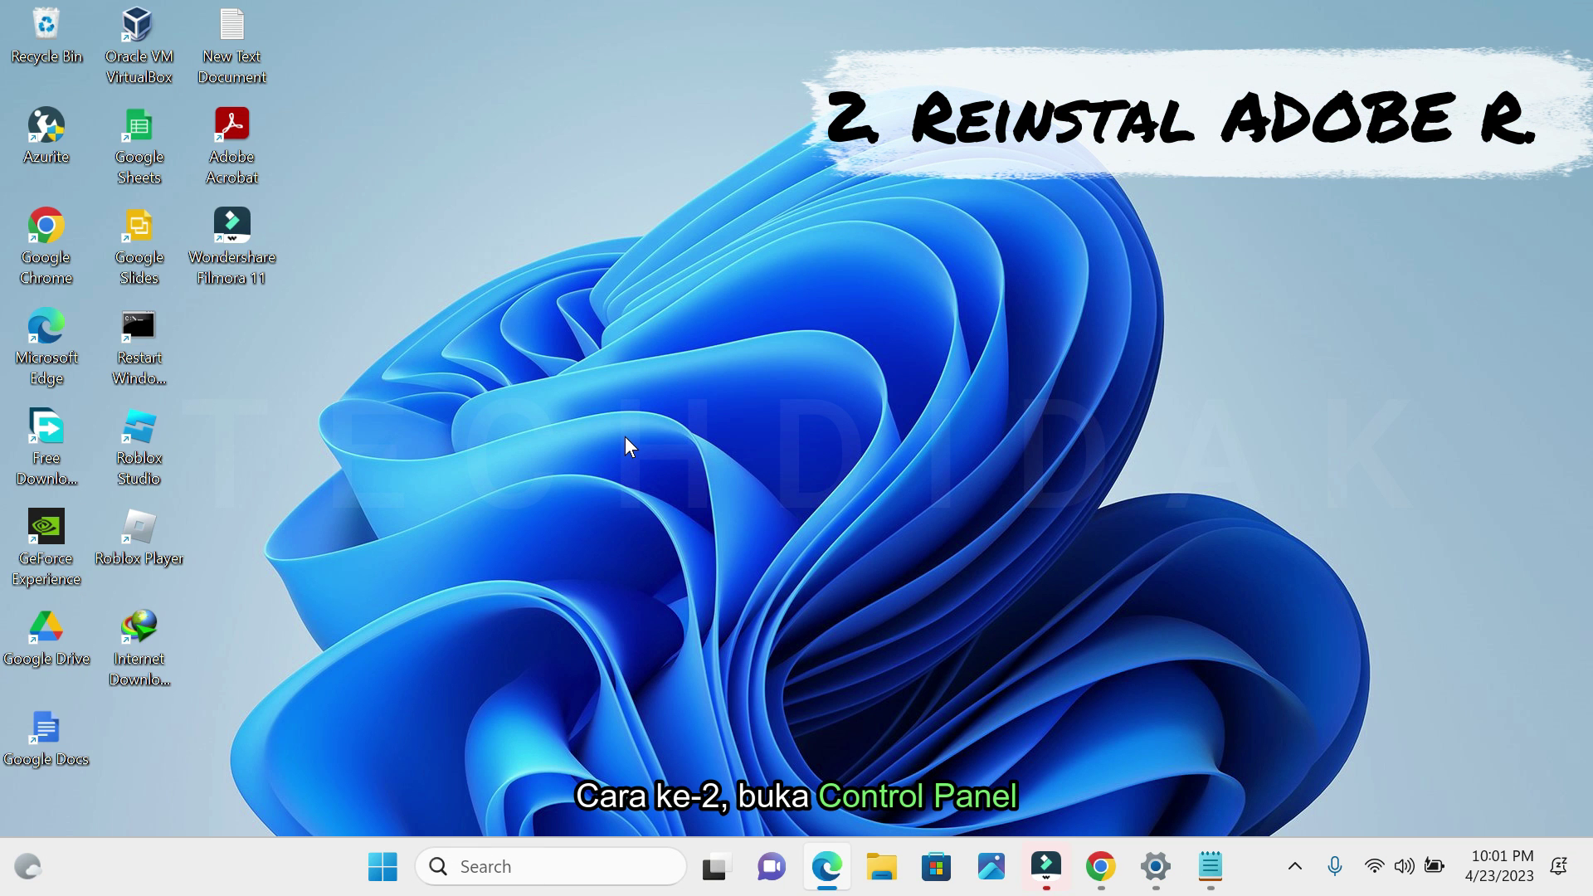
Step: Search Windows for "control panel" and open Control Panel's list of programs to uninstall or change
{"action": "left_click", "coordinate": [473, 865]}
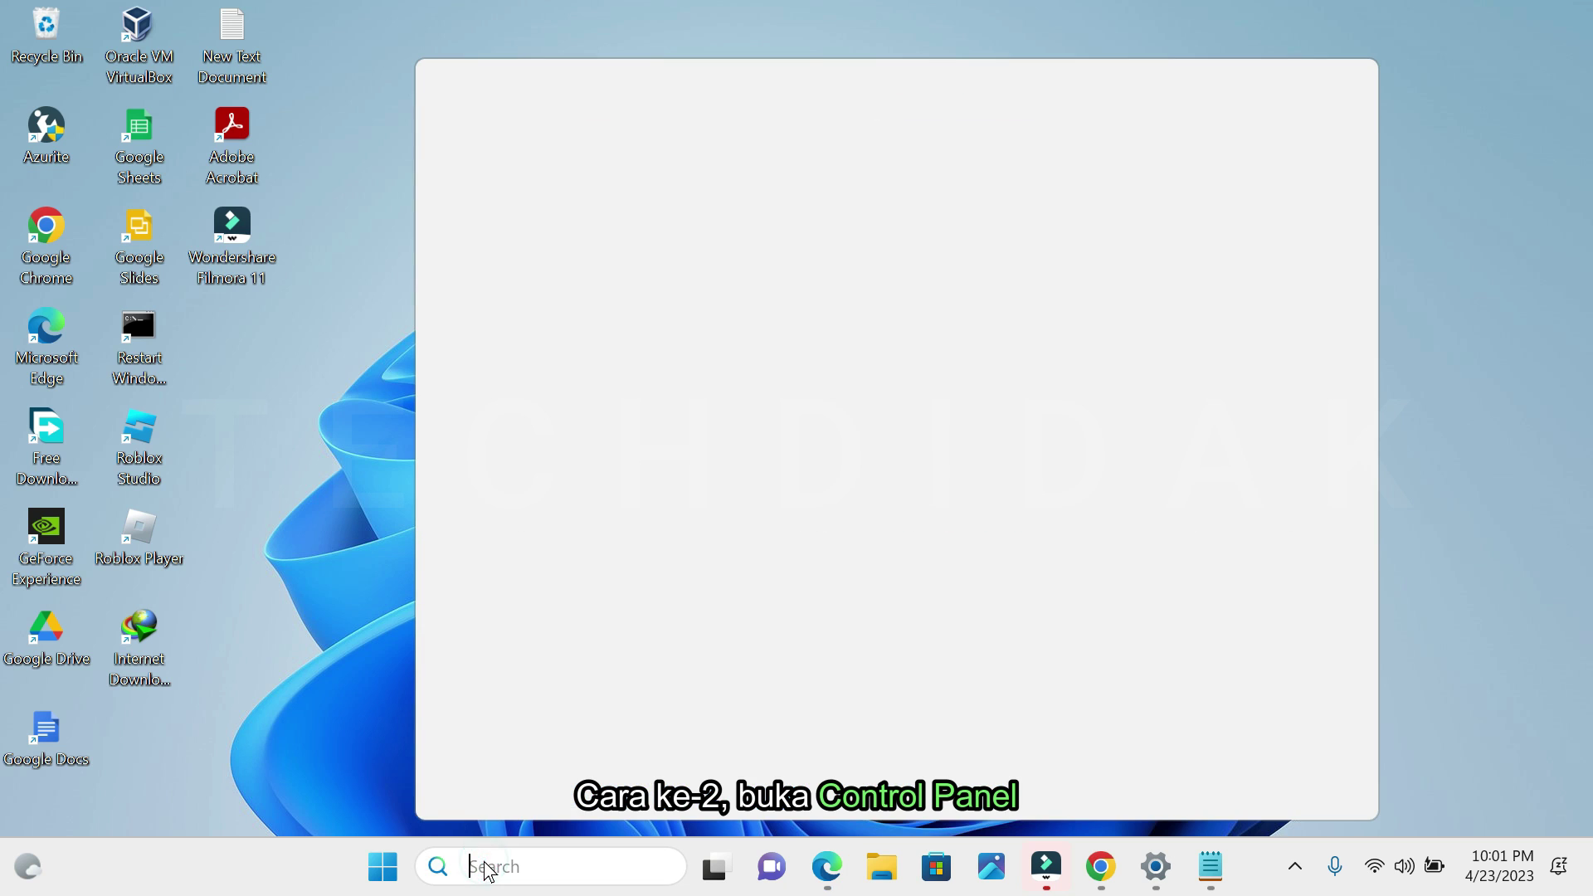
{"action": "type", "text": "control panel"}
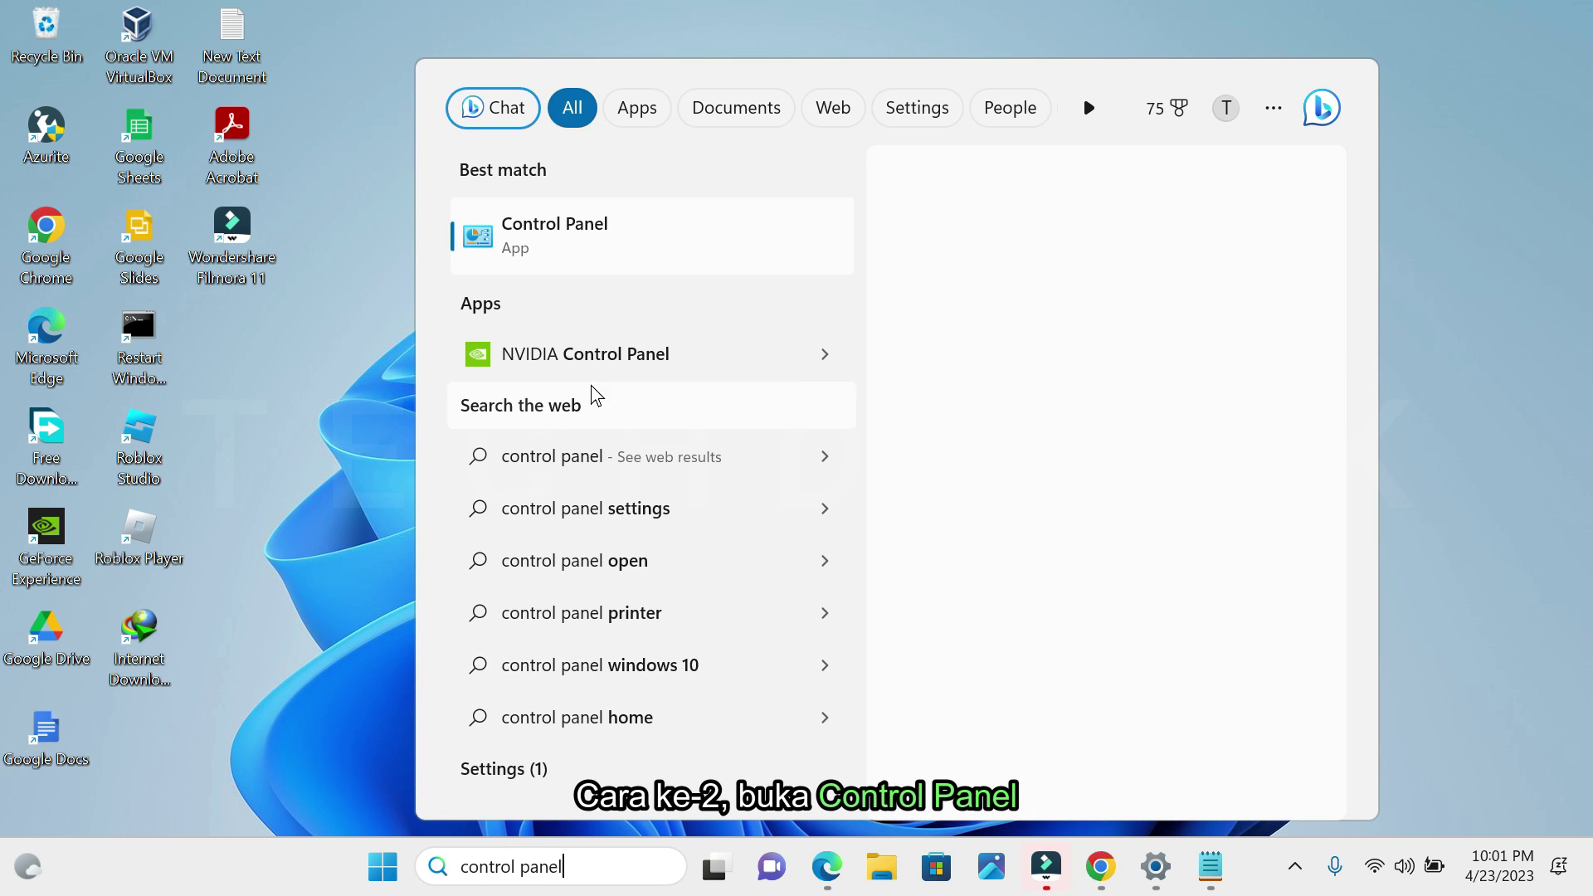
{"action": "left_click", "coordinate": [548, 241]}
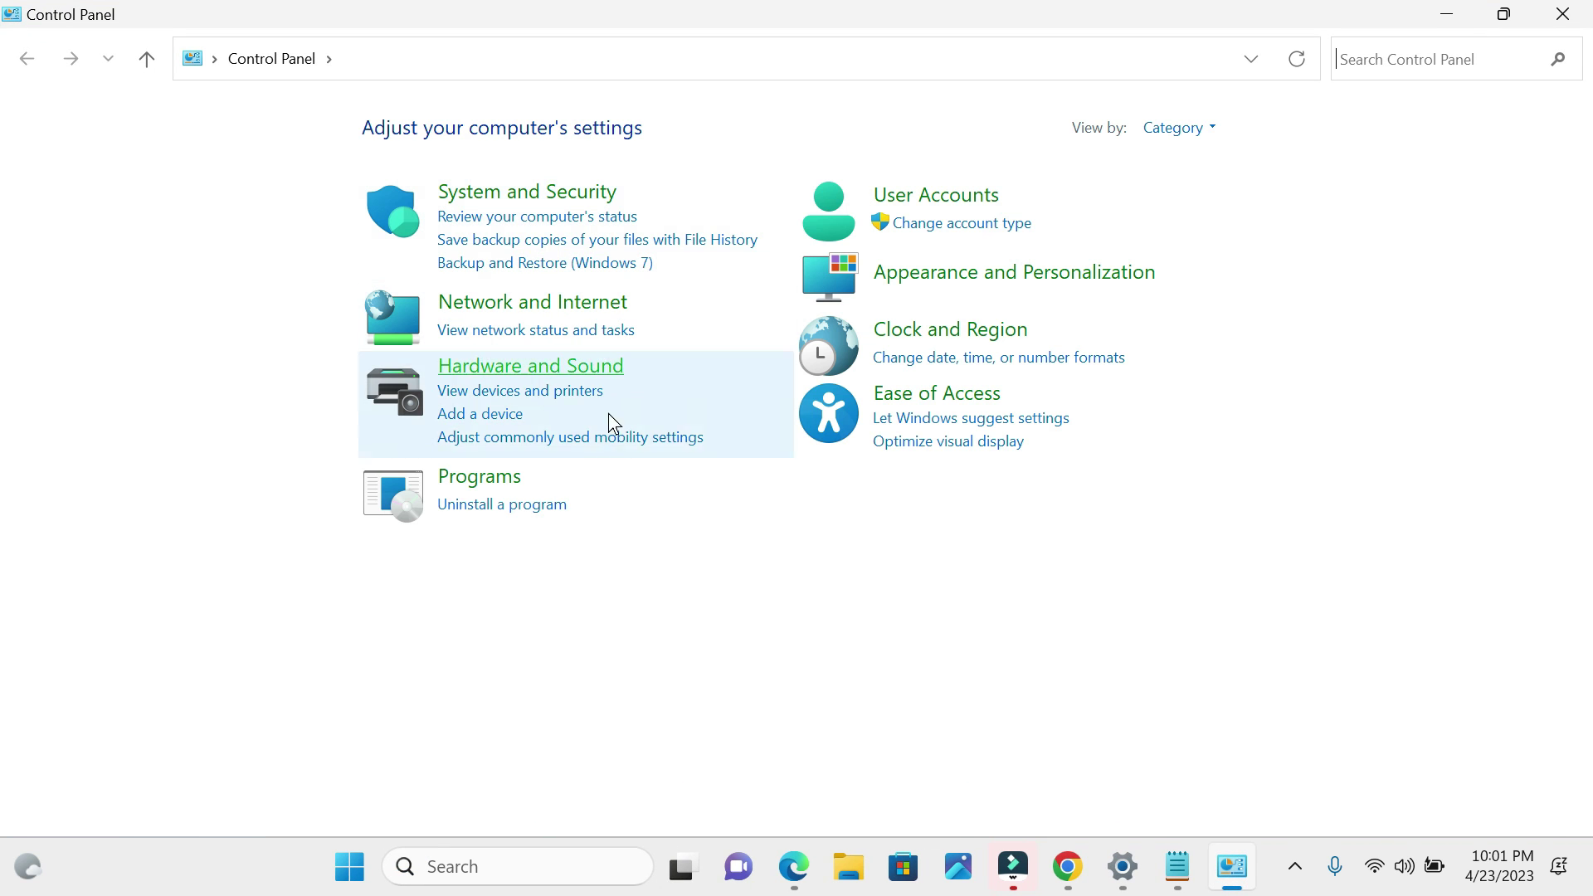
{"action": "left_click", "coordinate": [478, 507]}
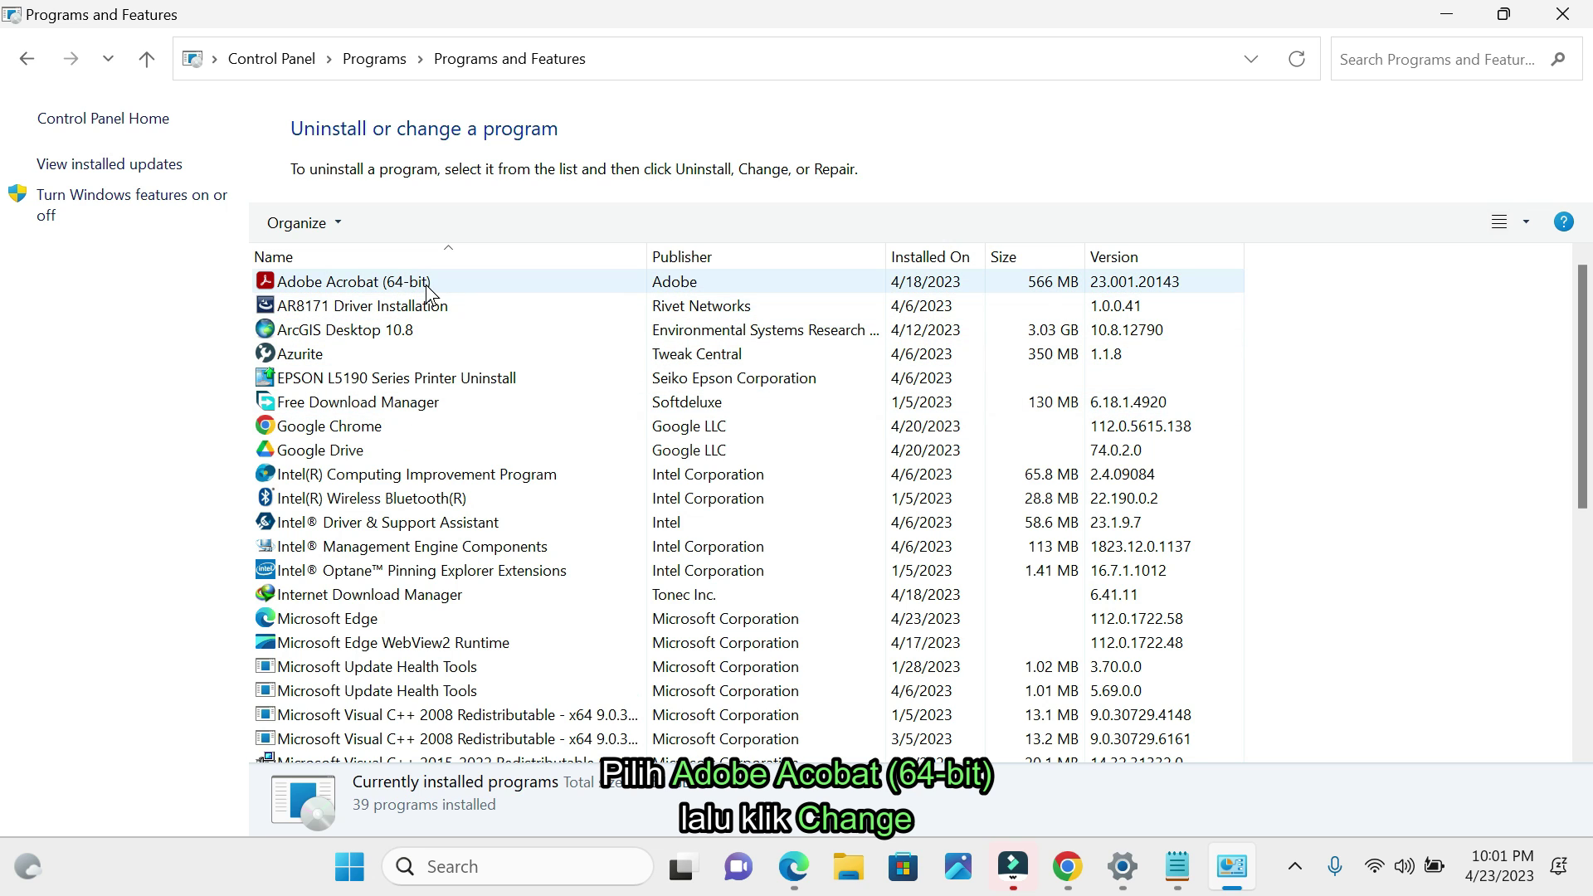
Step: Repair the Adobe Acrobat (64-bit) installation through its maintenance setup, finish the wizard, and close Programs and Features
{"action": "left_click", "coordinate": [330, 286]}
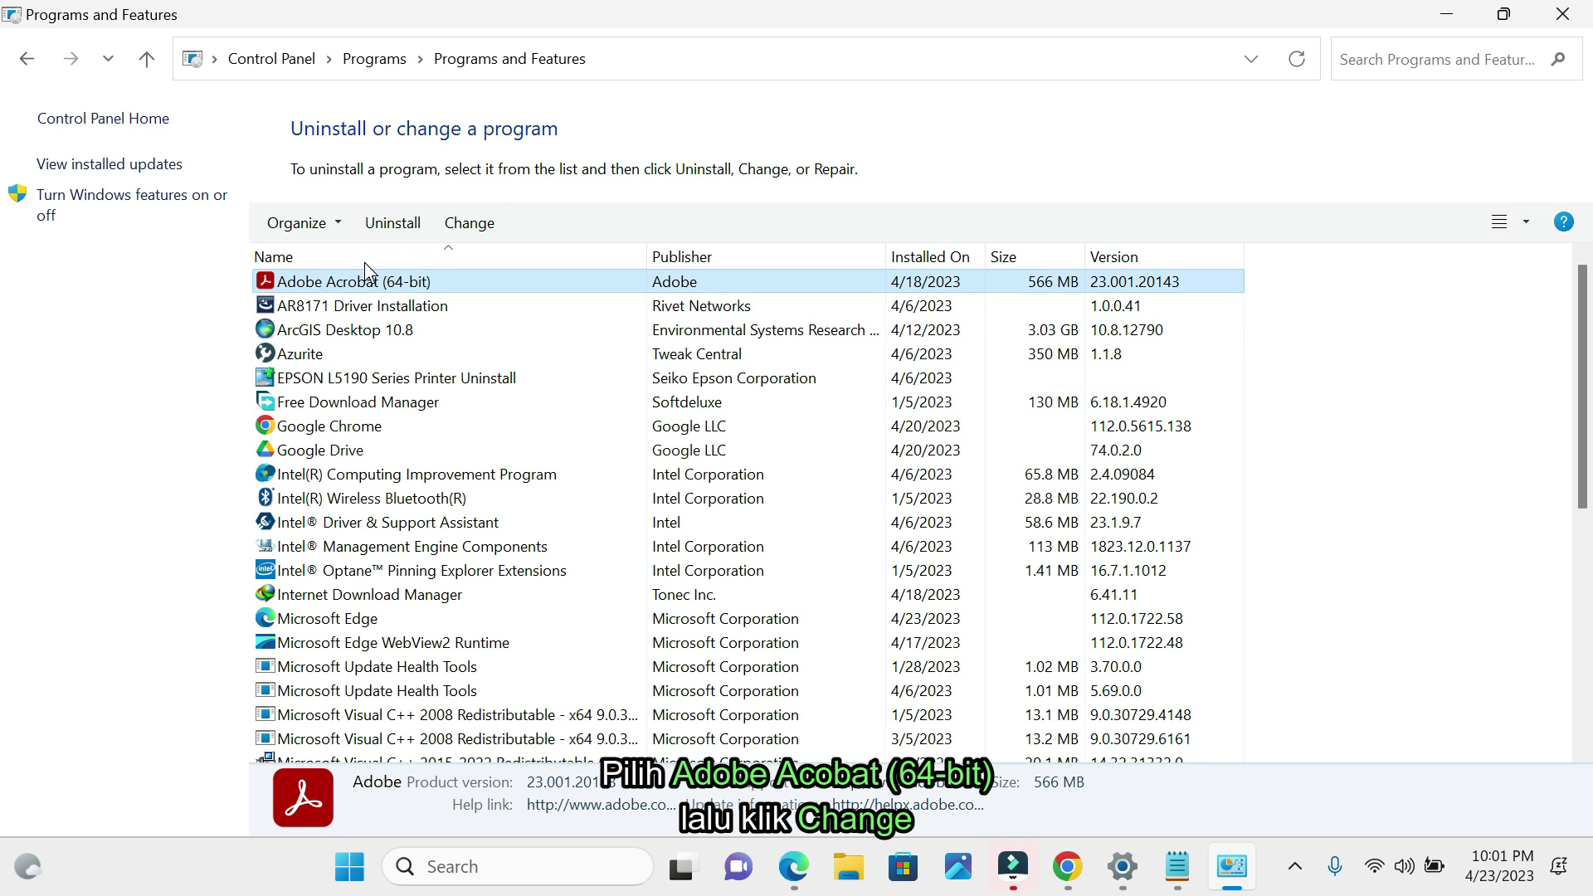
{"action": "left_click", "coordinate": [449, 225]}
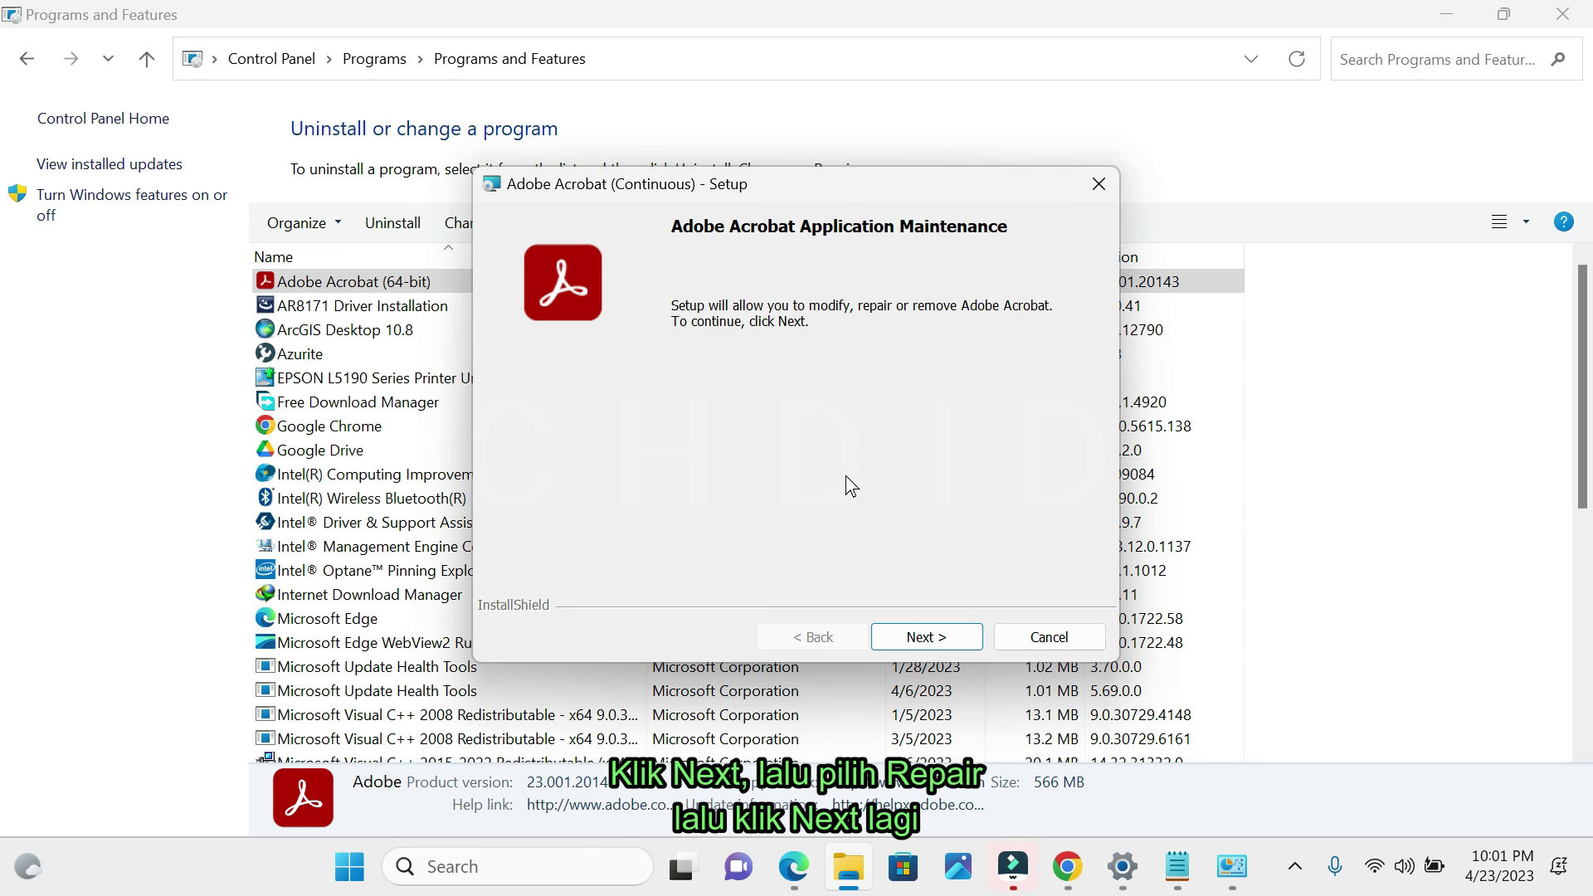
{"action": "left_click", "coordinate": [919, 639]}
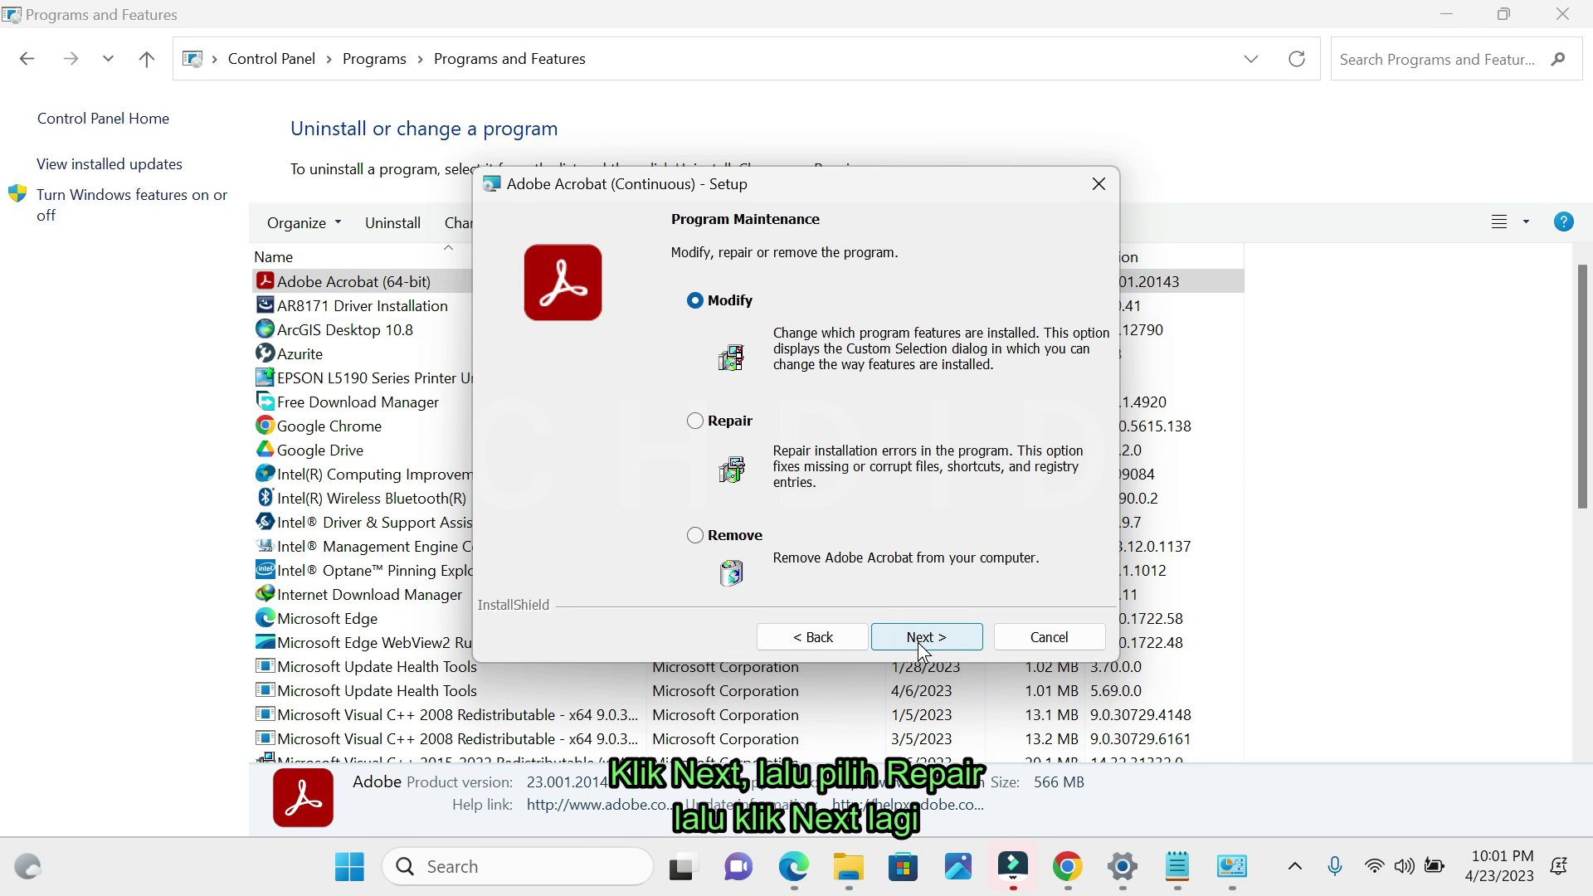
{"action": "left_click", "coordinate": [702, 423]}
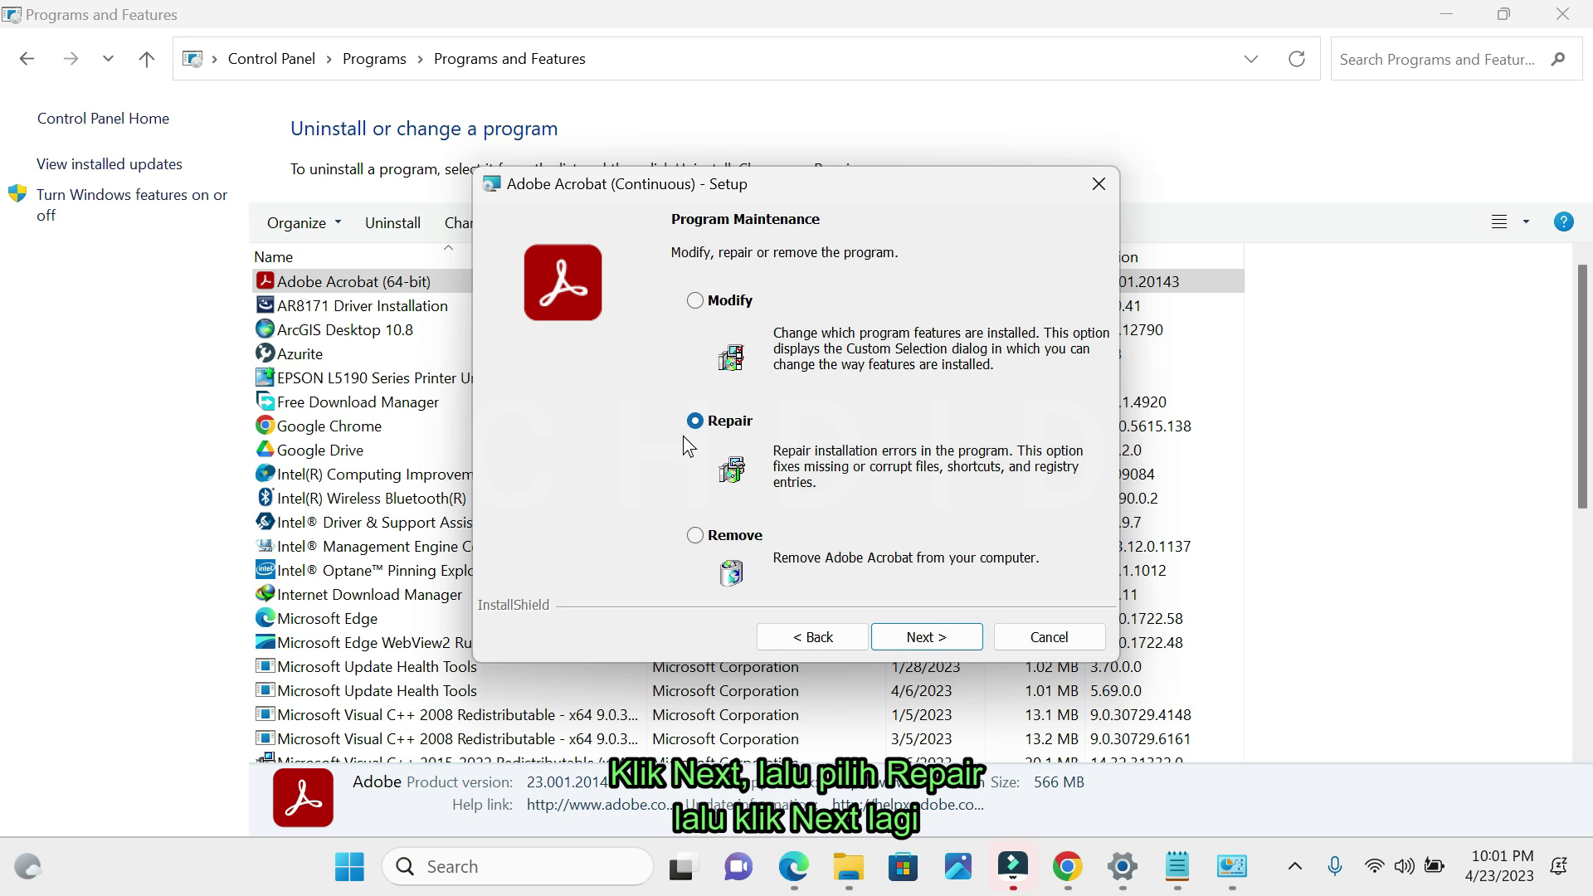
{"action": "left_click", "coordinate": [944, 633]}
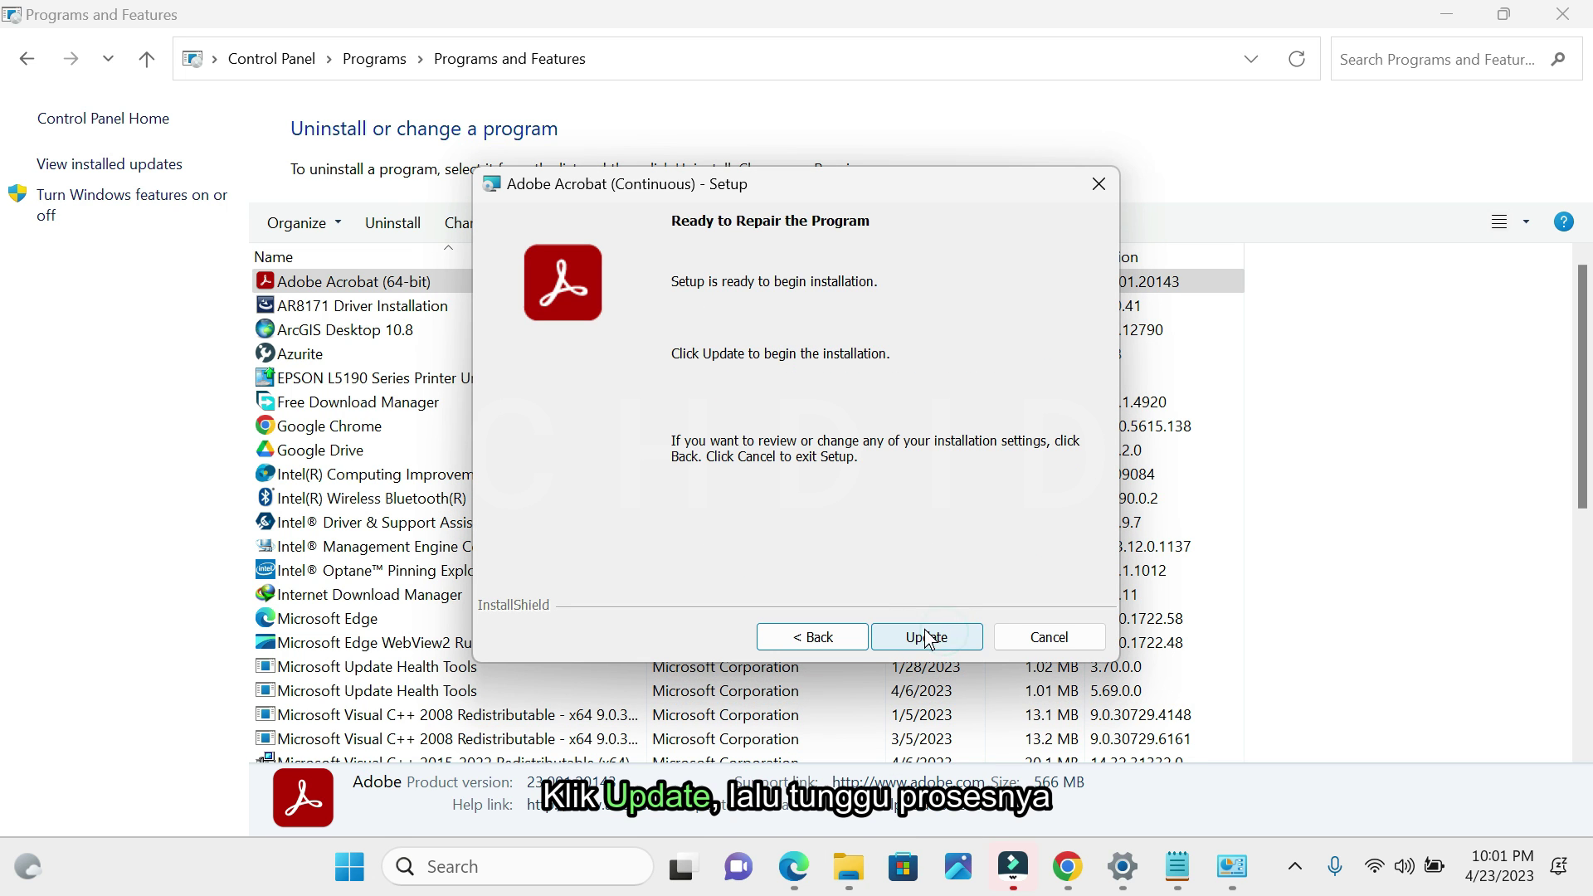
{"action": "left_click", "coordinate": [935, 640]}
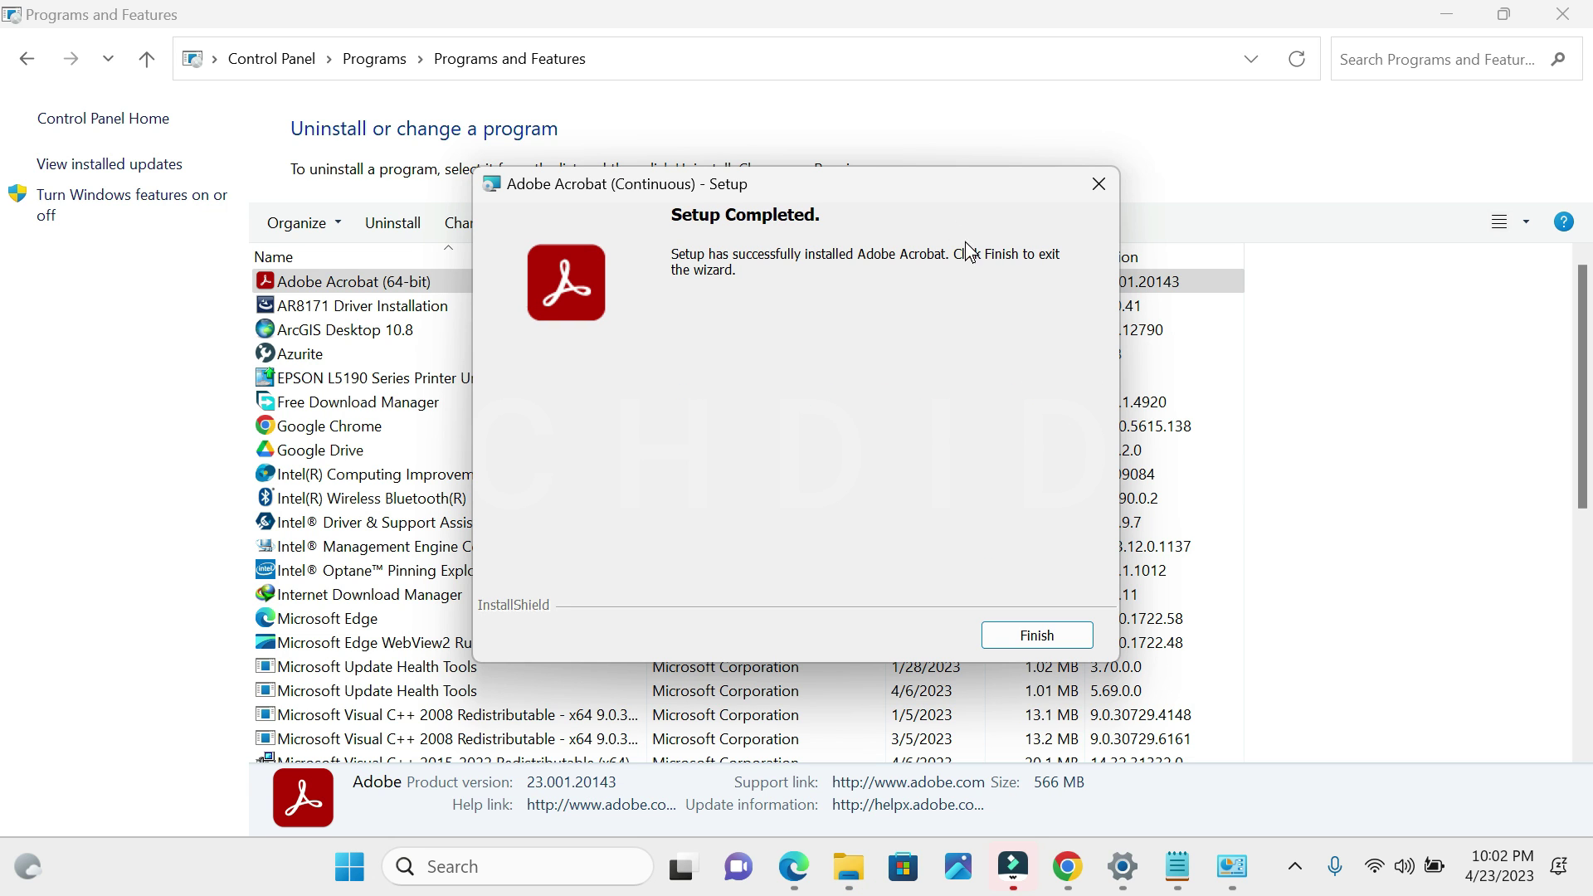
{"action": "left_click", "coordinate": [1036, 641]}
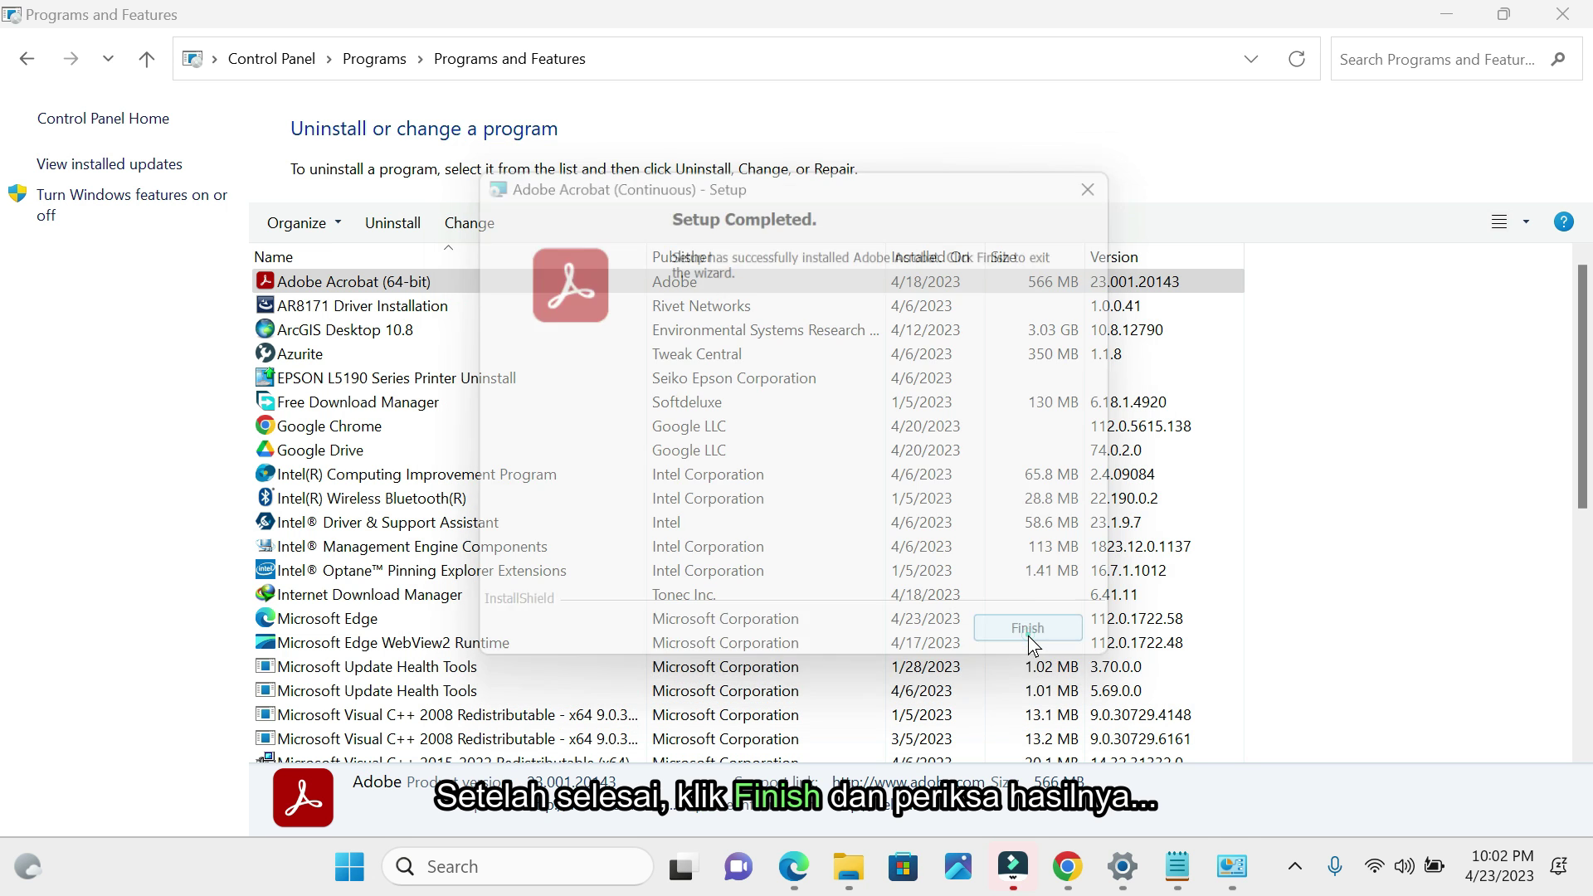
{"action": "left_click", "coordinate": [1586, 21]}
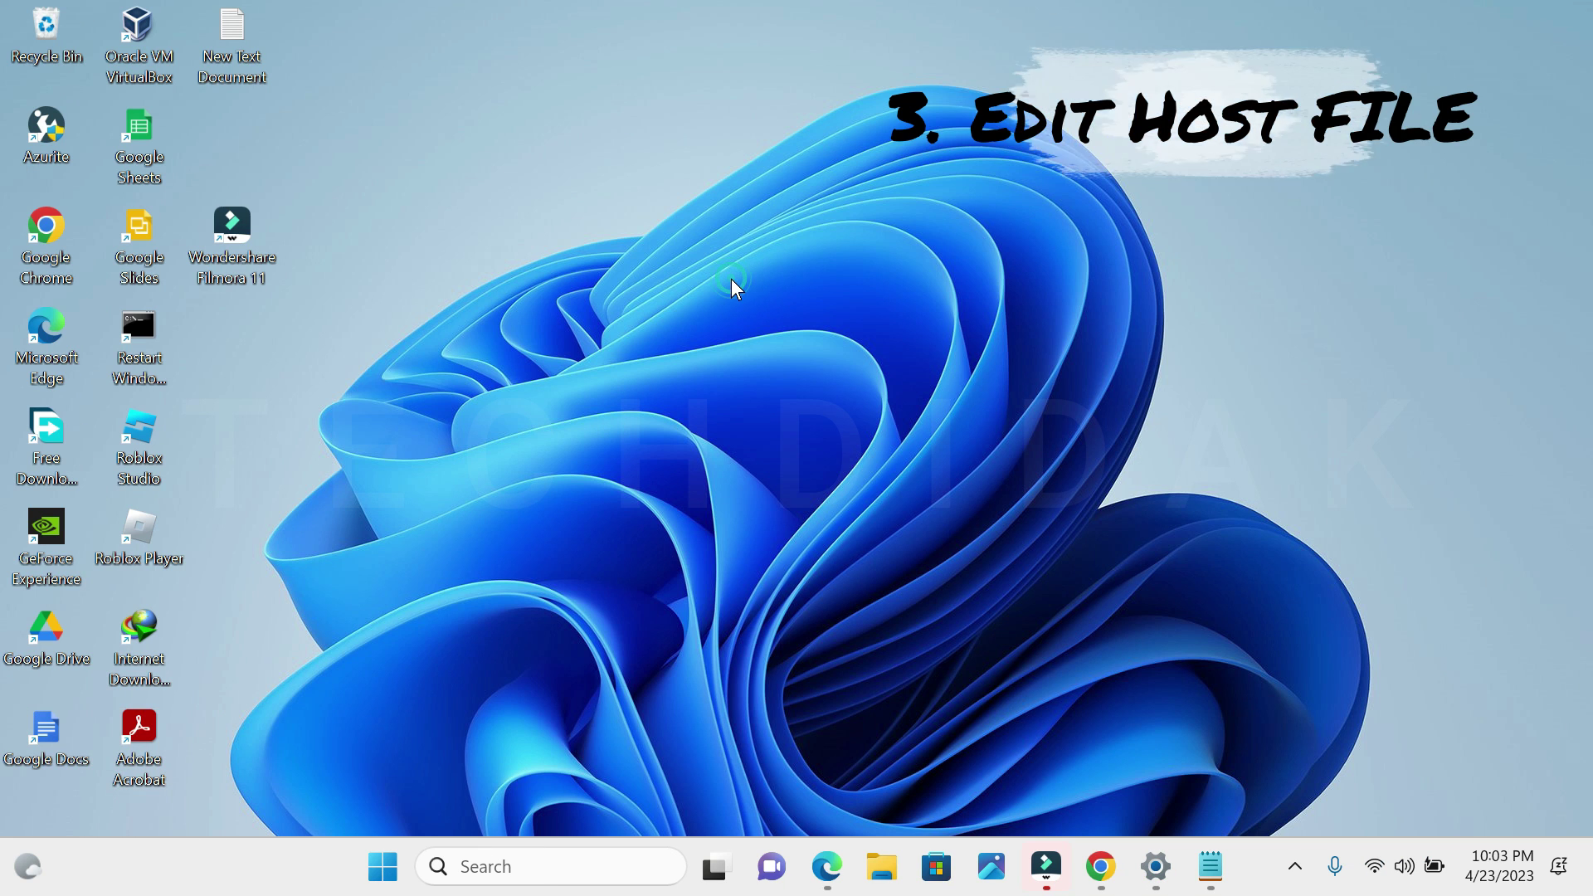
Step: Search Windows for "notepad", run Notepad as administrator, and maximize its window
{"action": "left_click", "coordinate": [543, 867]}
{"action": "type", "text": "notepad"}
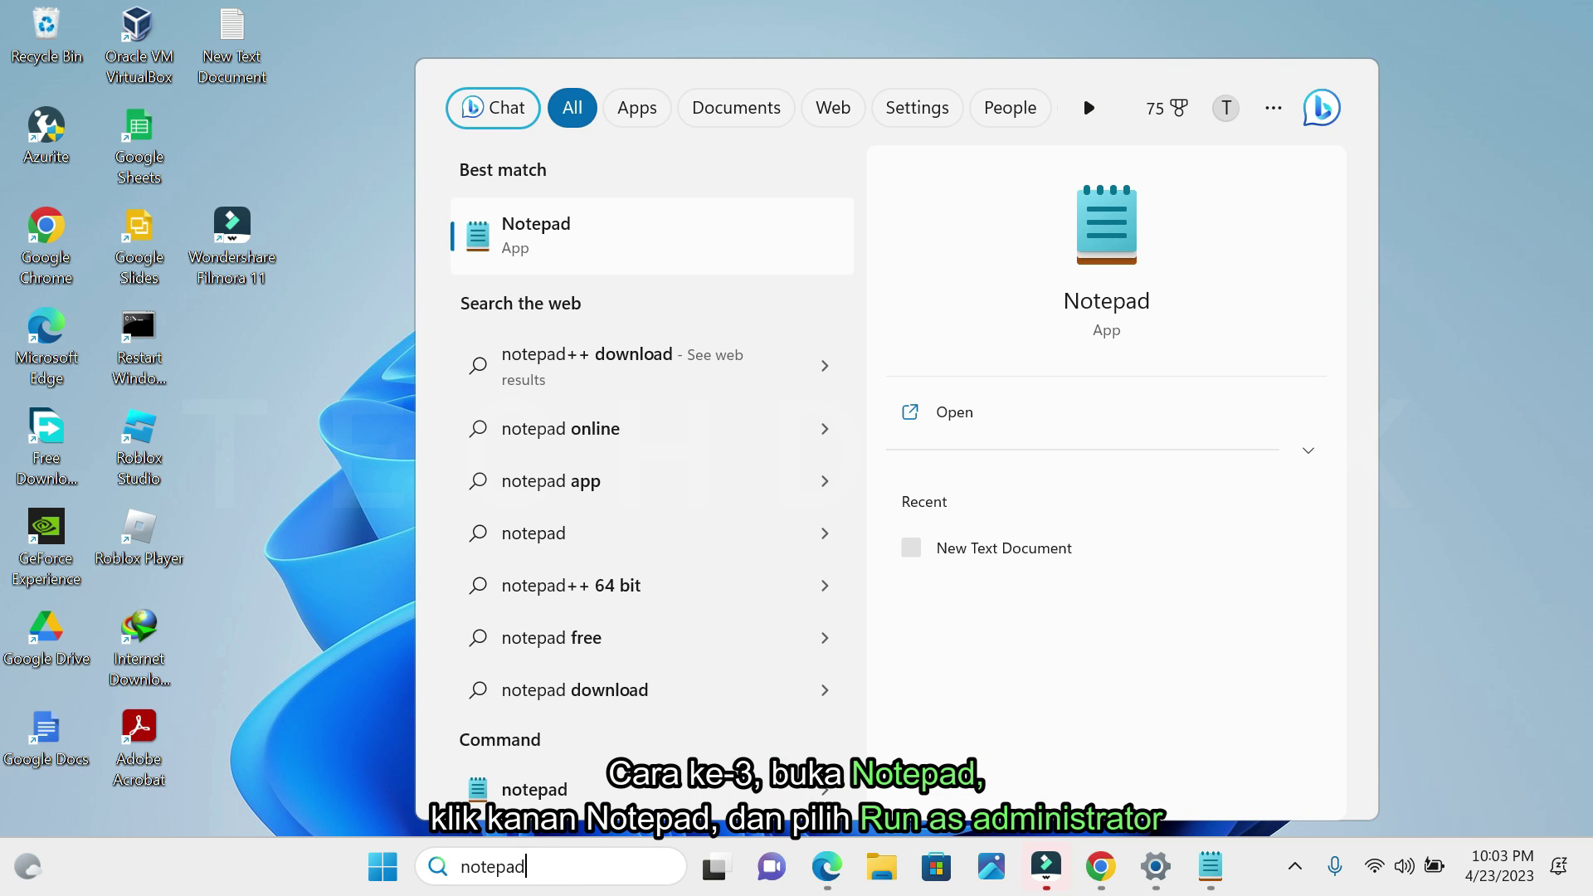
{"action": "right_click", "coordinate": [595, 239]}
{"action": "left_click", "coordinate": [674, 267]}
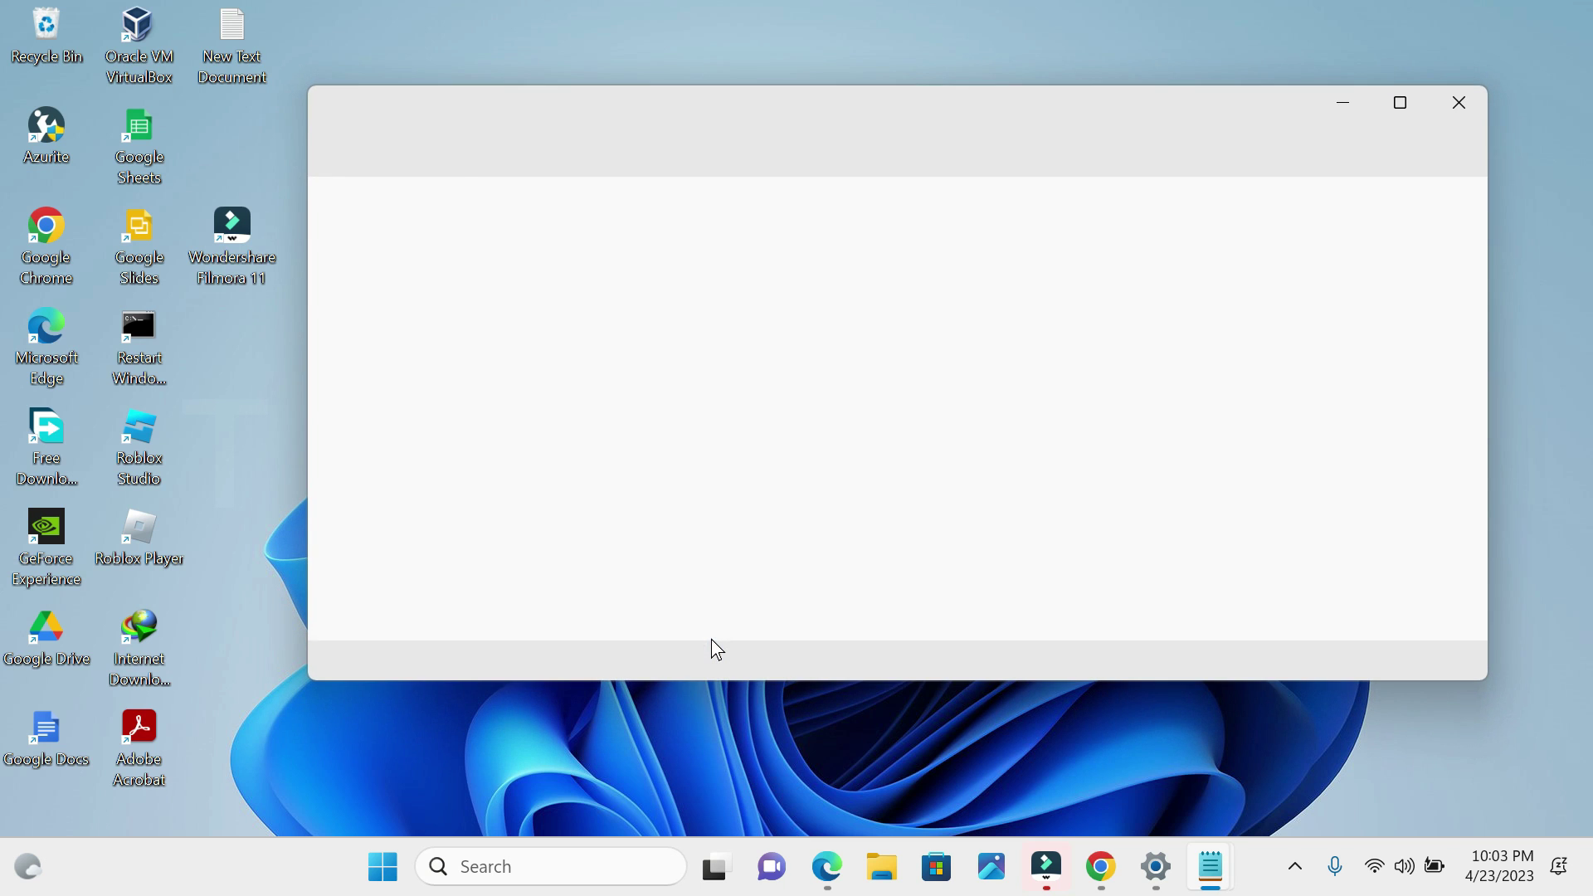
{"action": "left_click", "coordinate": [1415, 117]}
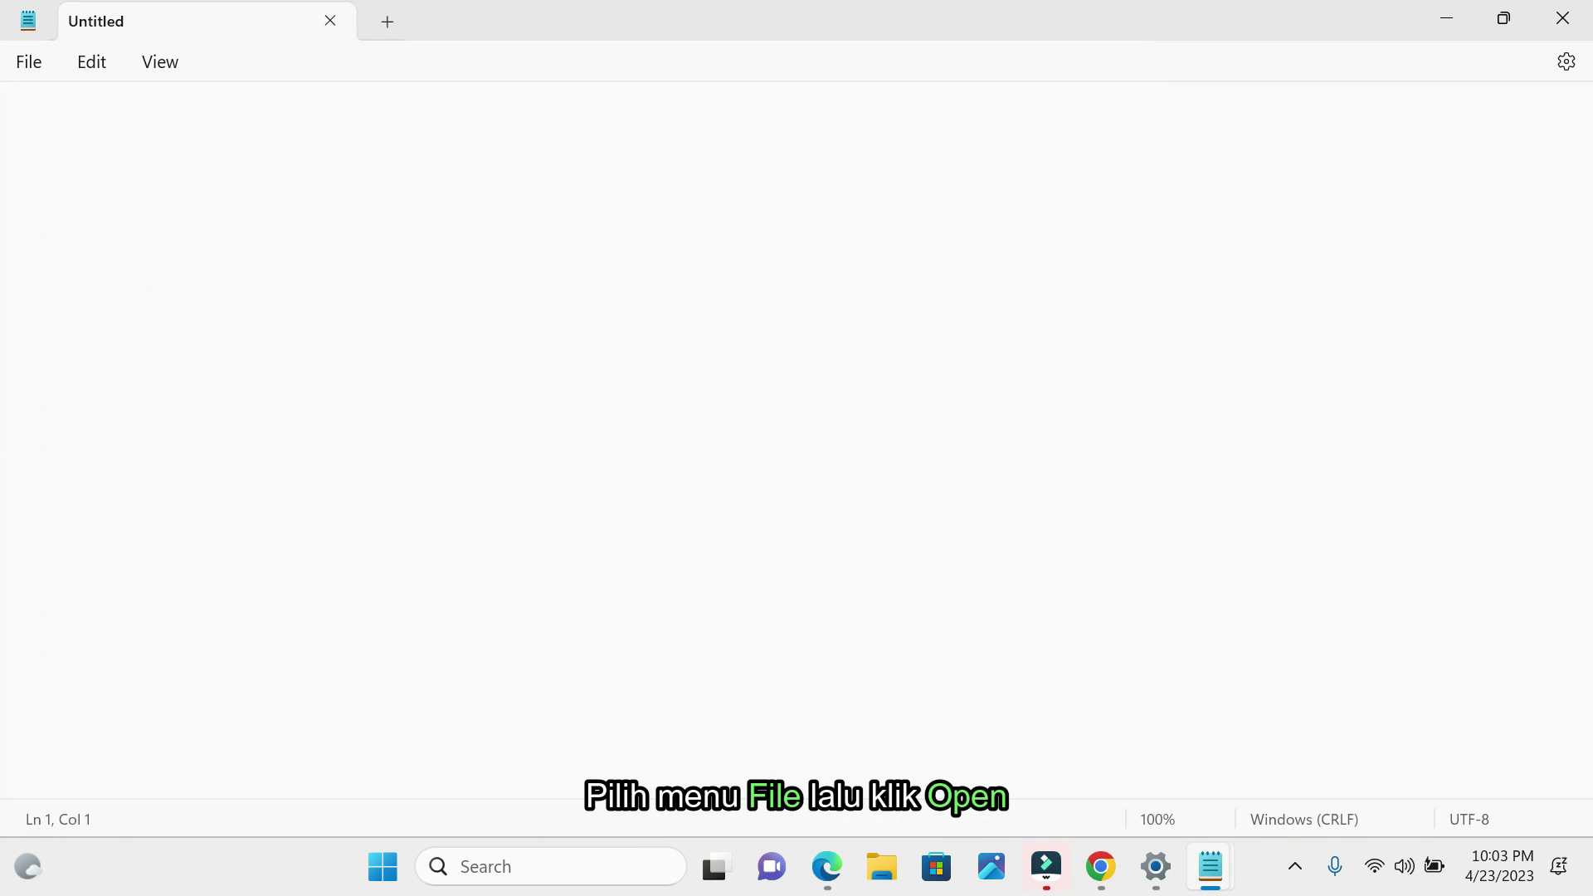
Step: Start opening a file and browse to the Windows folder on Local Disk (C:)
{"action": "left_click", "coordinate": [33, 70]}
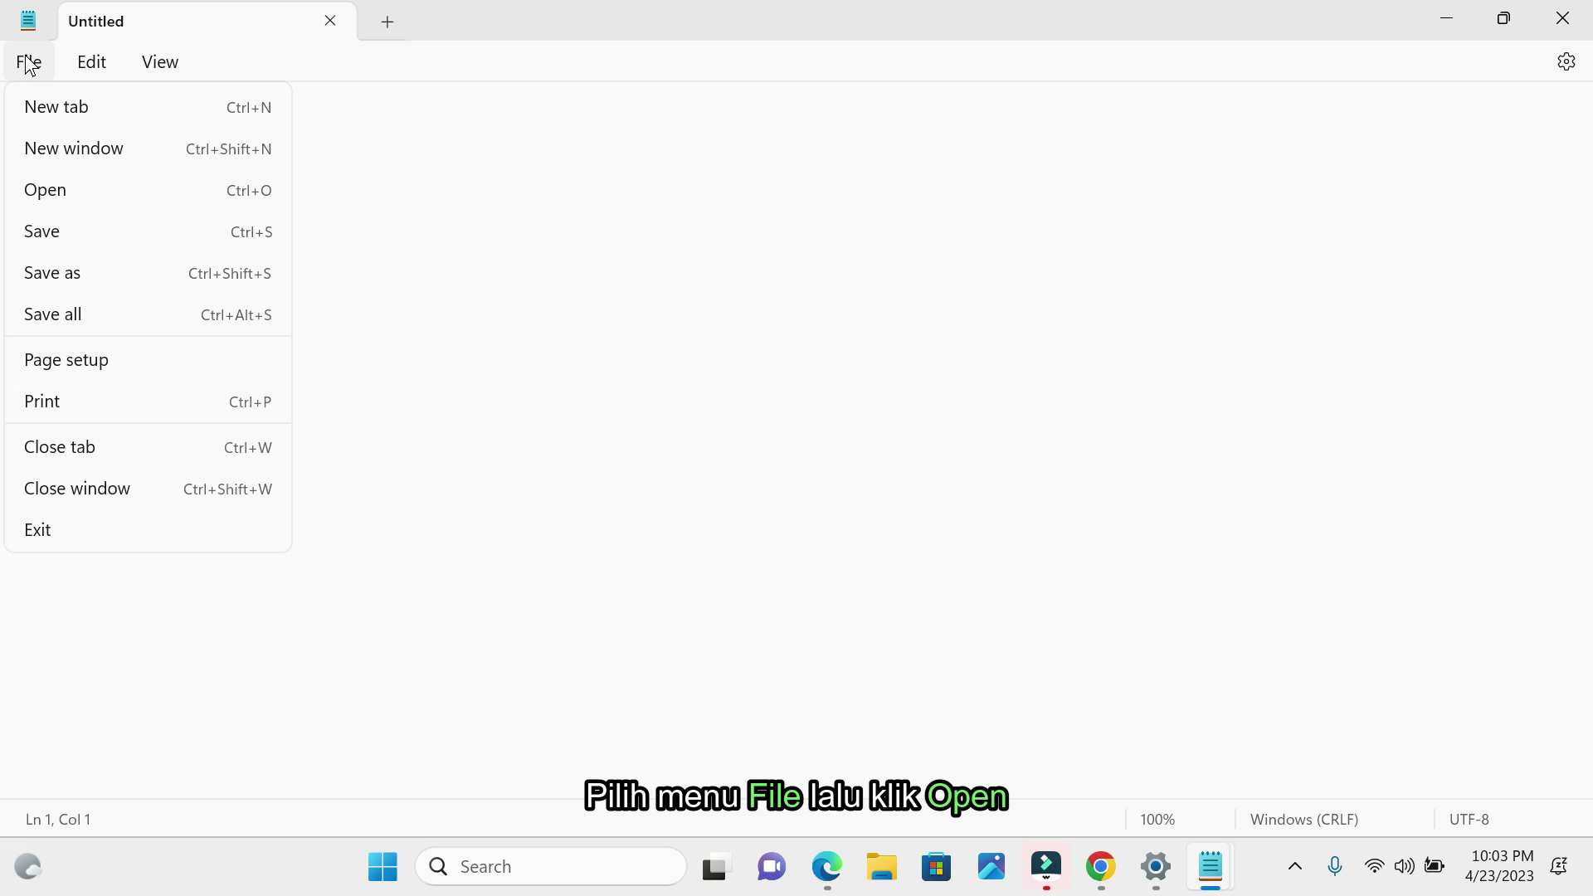
{"action": "left_click", "coordinate": [62, 193]}
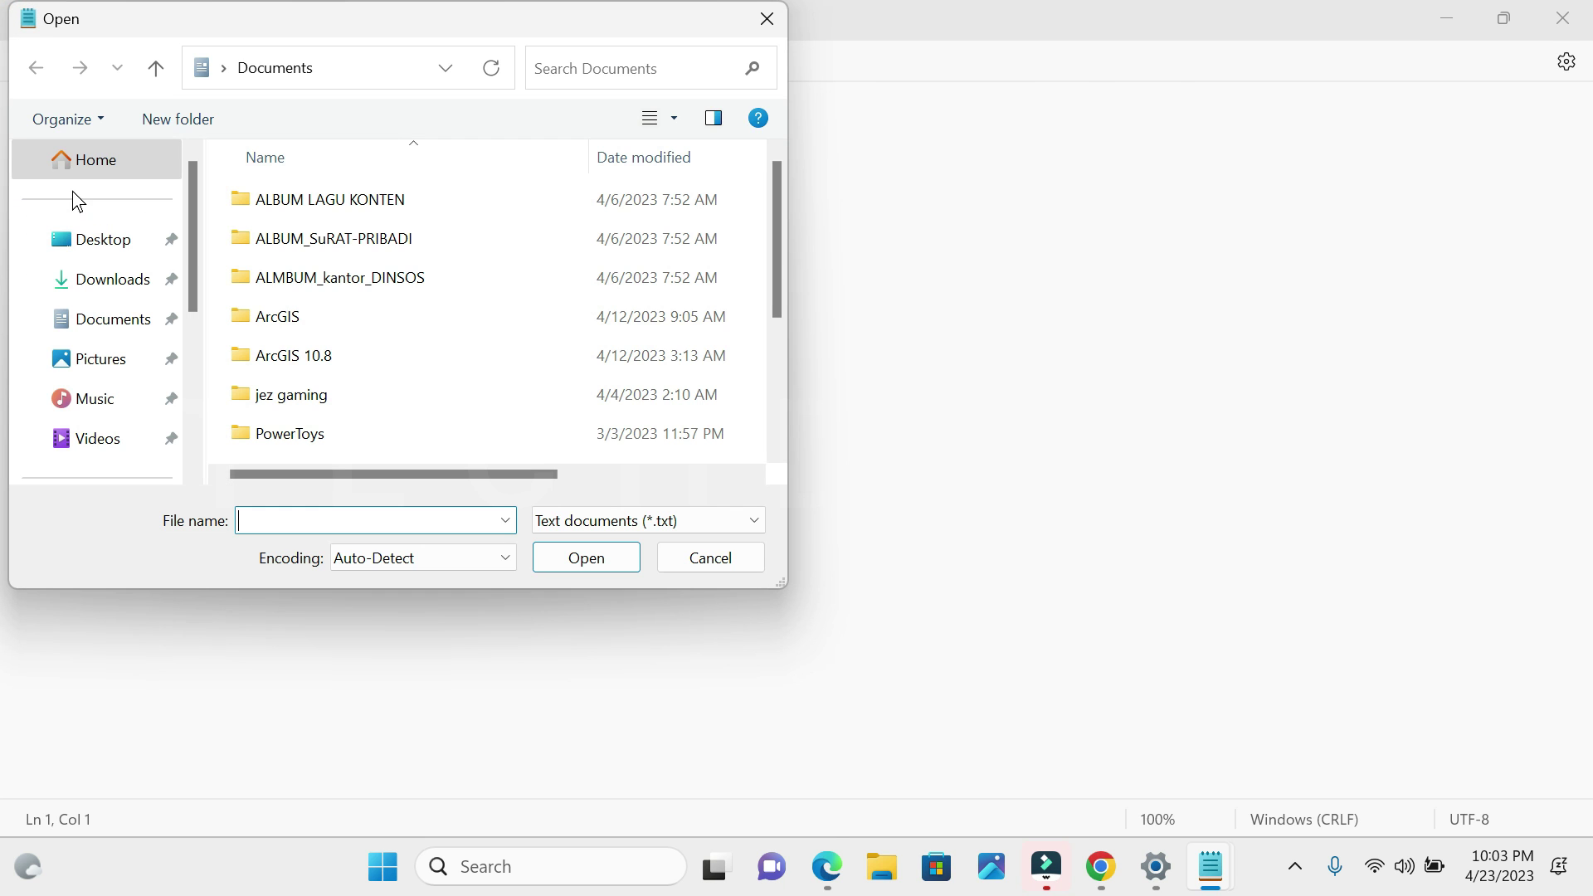
{"action": "left_click_drag", "start_coordinate": [191, 226], "coordinate": [190, 416]}
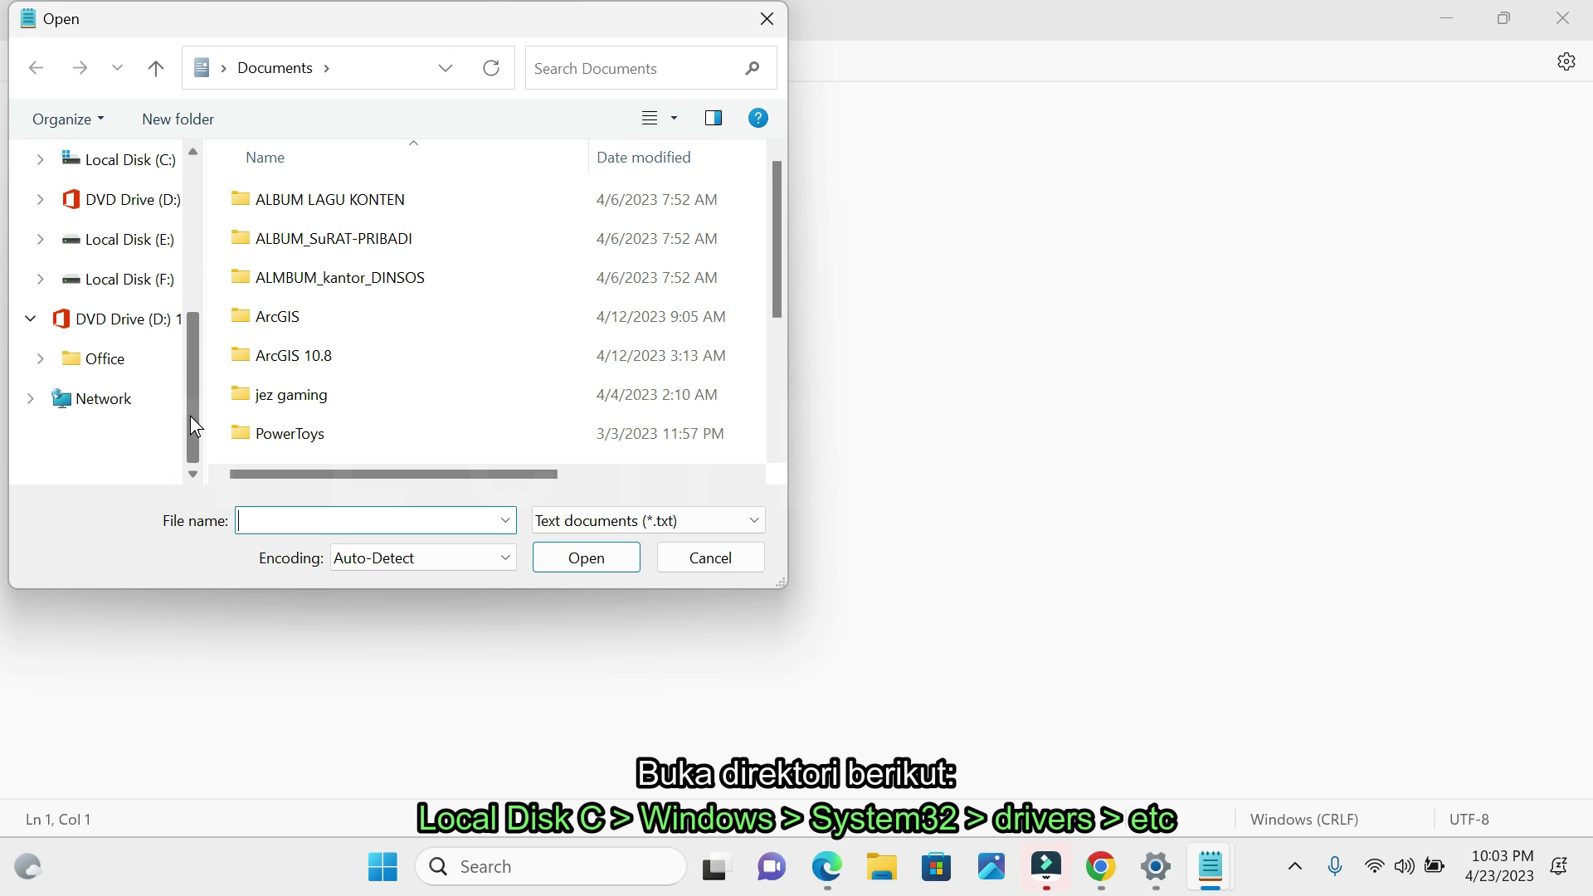
{"action": "left_click", "coordinate": [129, 162]}
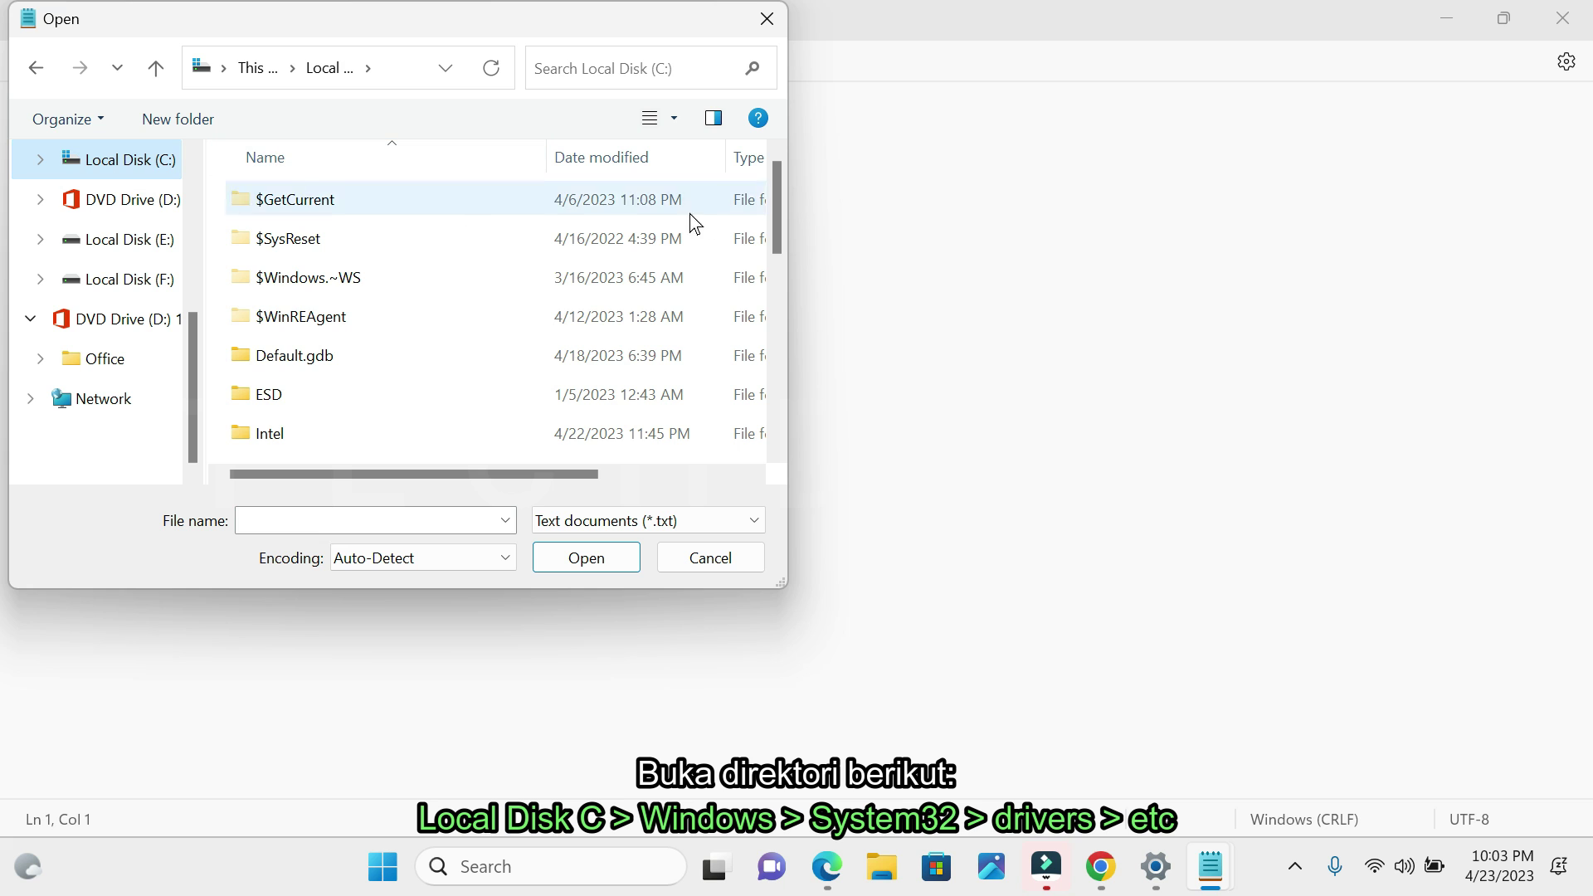
{"action": "left_click_drag", "start_coordinate": [774, 218], "coordinate": [794, 398]}
{"action": "left_click", "coordinate": [276, 374]}
{"action": "double_click", "coordinate": [326, 369]}
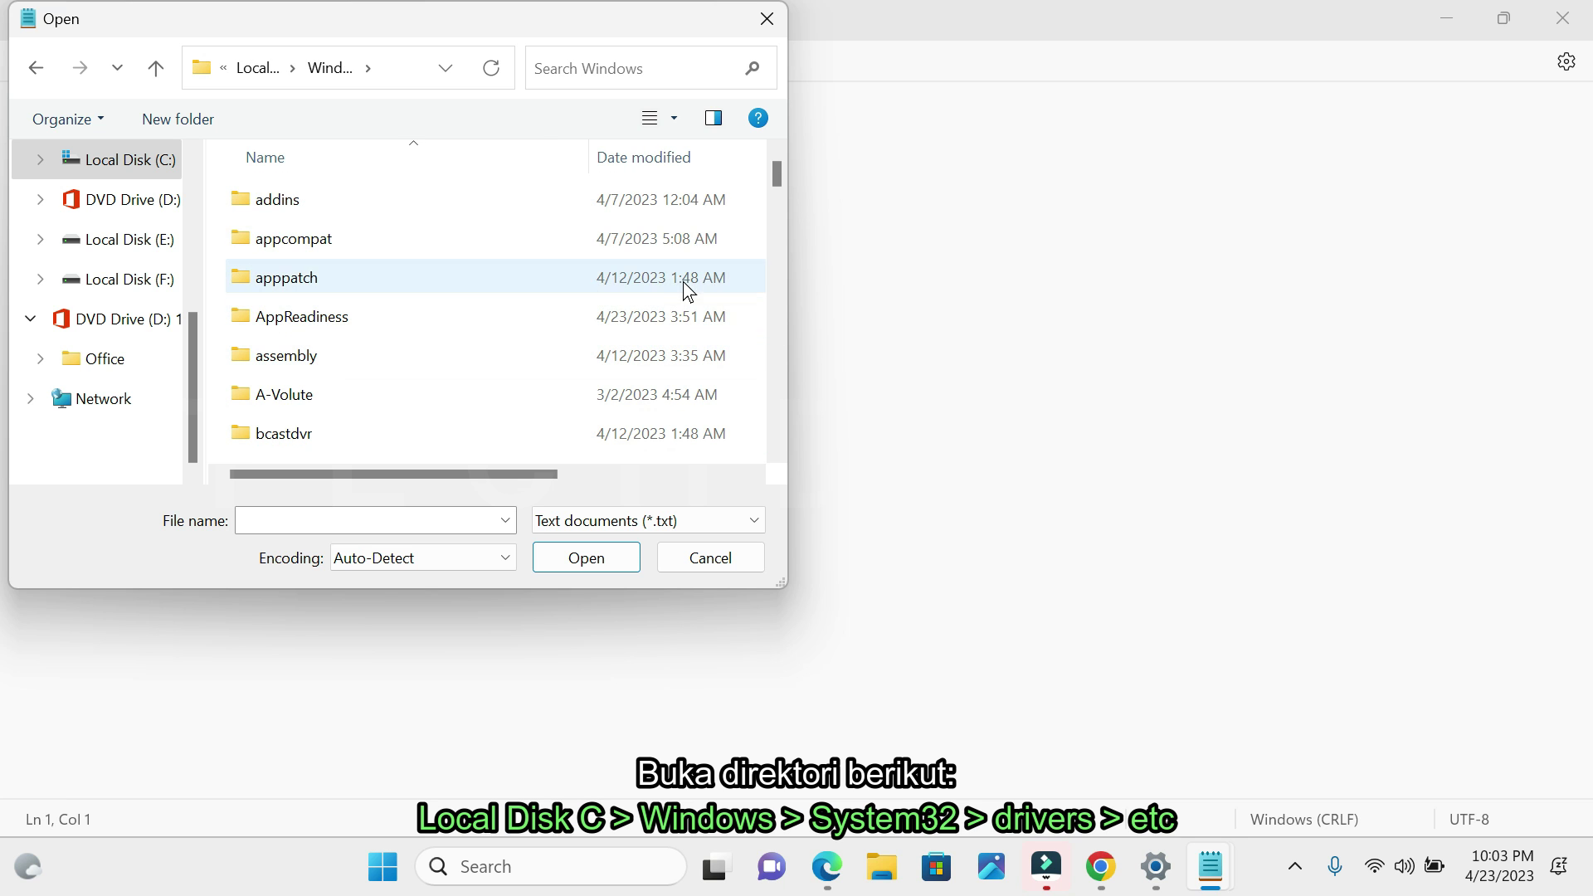
Step: Browse from the Windows folder through System32 and drivers into the etc folder
{"action": "left_click_drag", "start_coordinate": [771, 174], "coordinate": [792, 385]}
{"action": "left_click", "coordinate": [307, 335]}
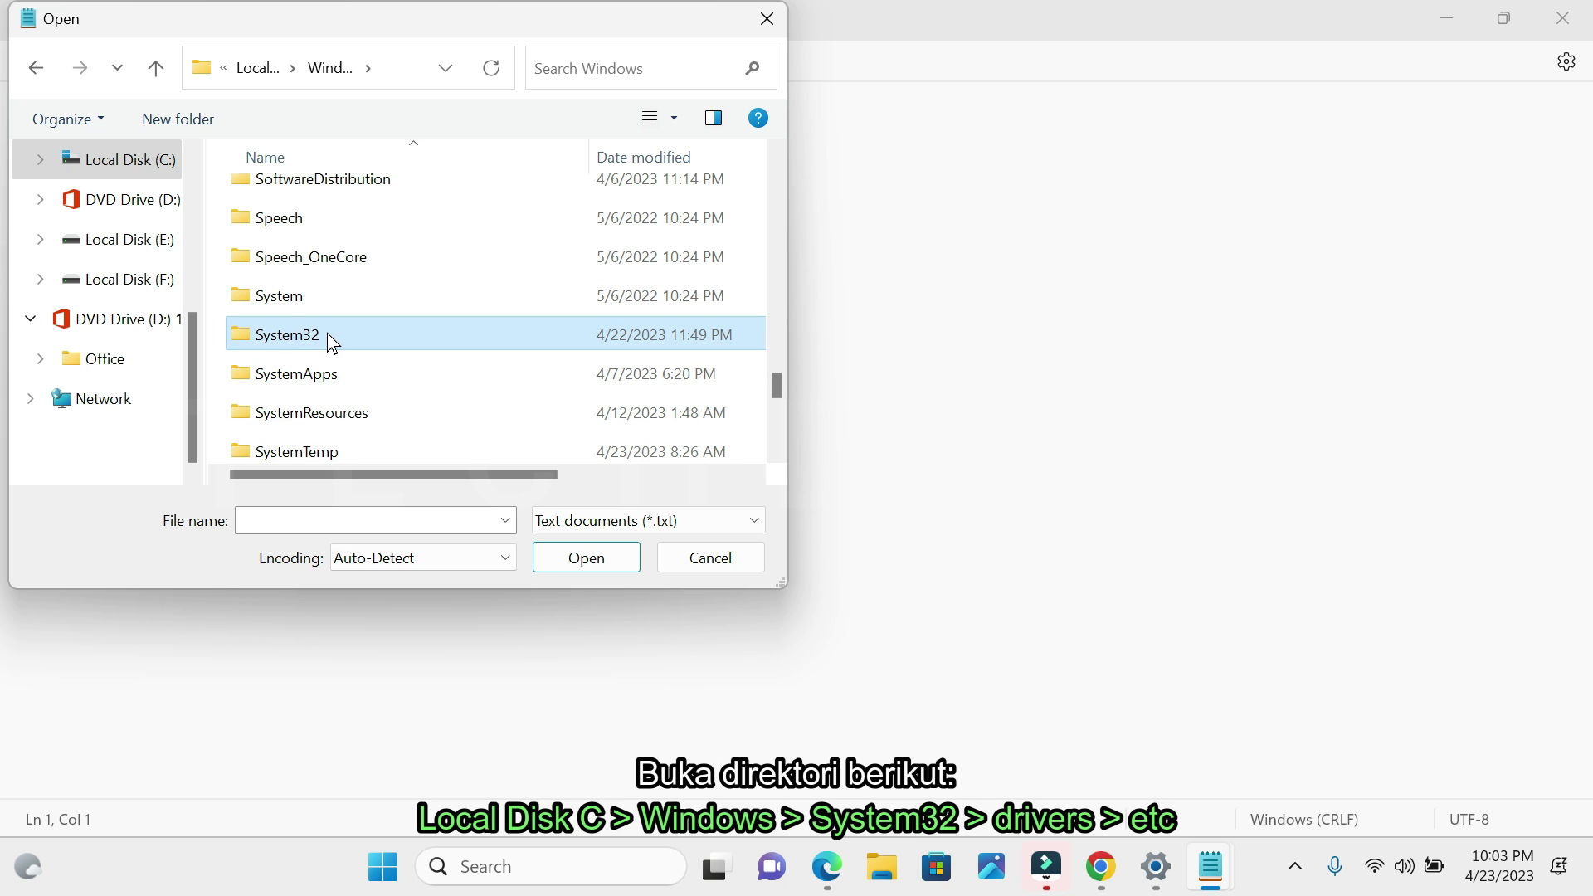
{"action": "double_click", "coordinate": [328, 331]}
{"action": "scroll", "coordinate": [769, 178], "scroll_direction": "down", "scroll_amount": 5}
{"action": "left_click_drag", "start_coordinate": [779, 206], "coordinate": [778, 222]}
{"action": "left_click", "coordinate": [282, 254]}
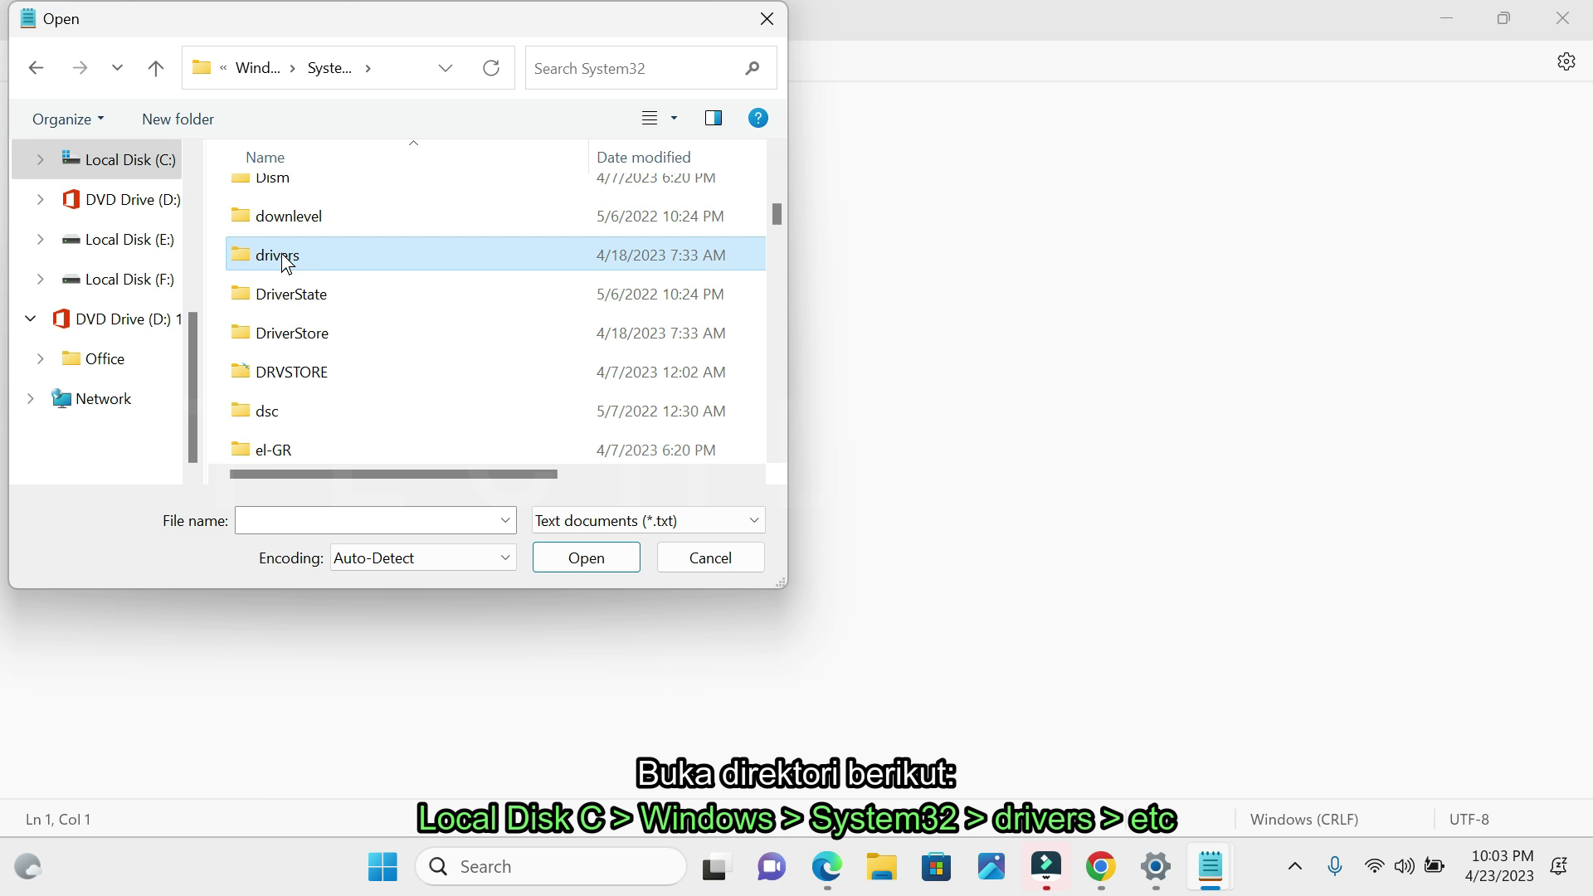
{"action": "double_click", "coordinate": [306, 257]}
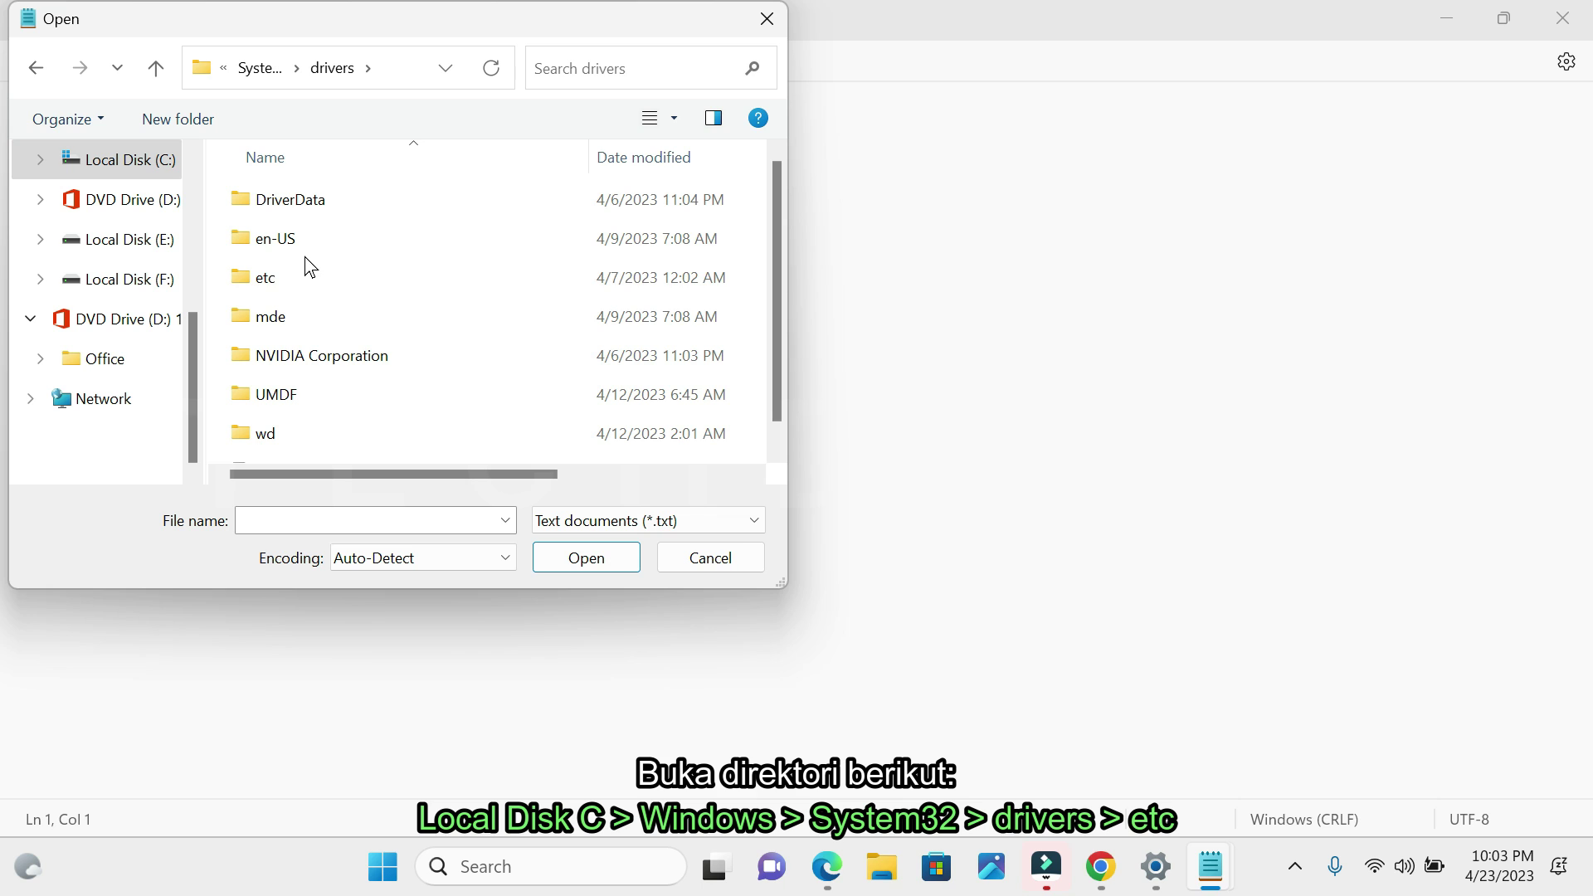
{"action": "left_click", "coordinate": [280, 282]}
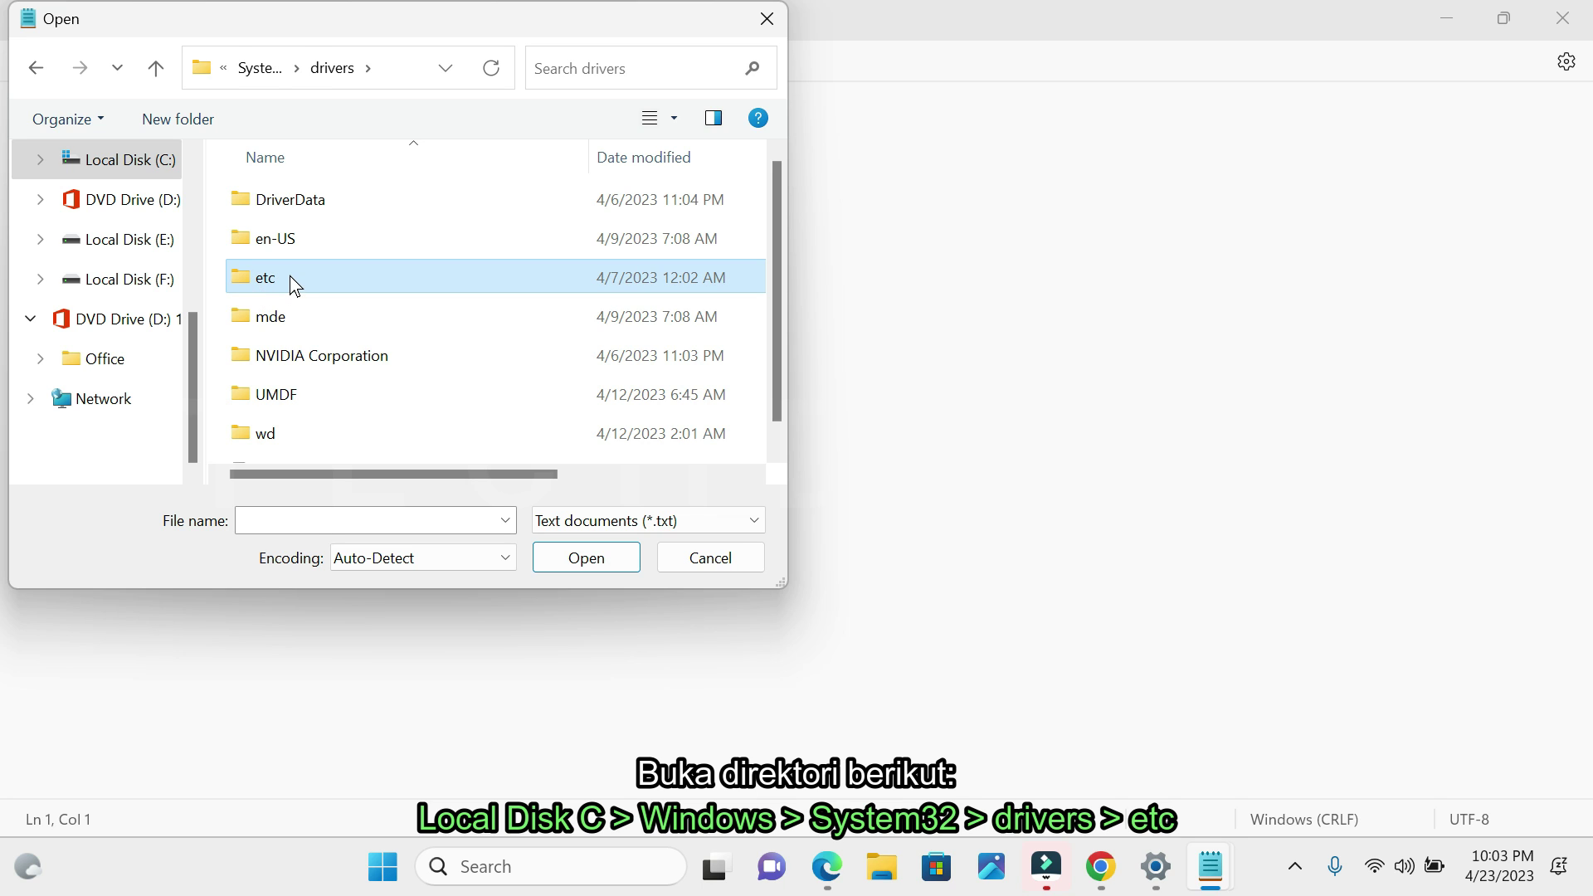
{"action": "double_click", "coordinate": [292, 277]}
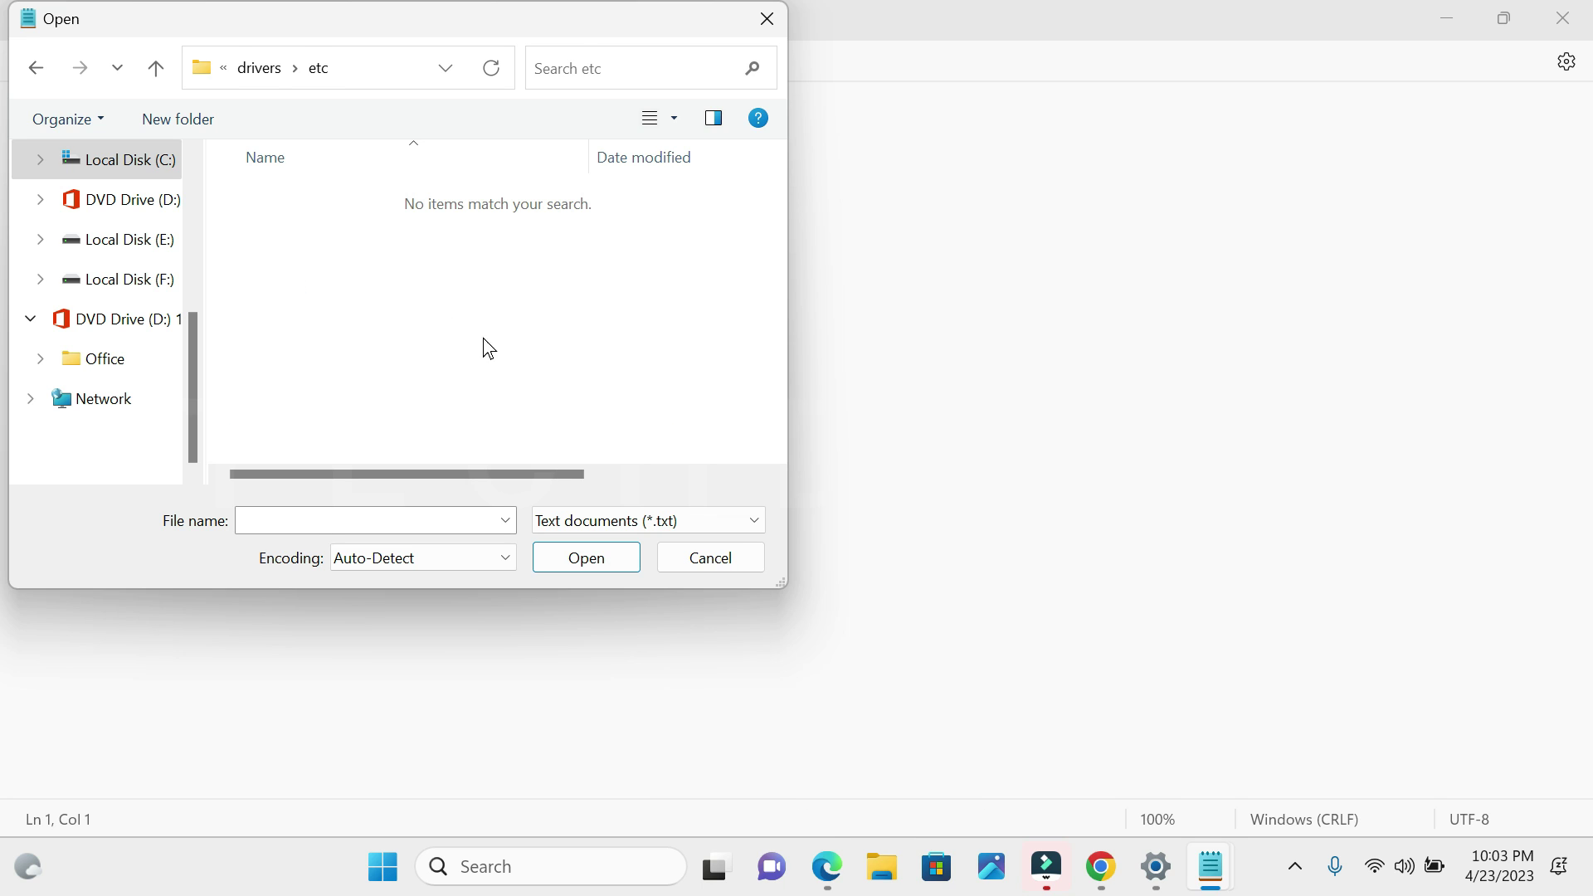
Step: Set the file type filter to All files and open the hosts file of type File from the etc folder
{"action": "left_click", "coordinate": [661, 525]}
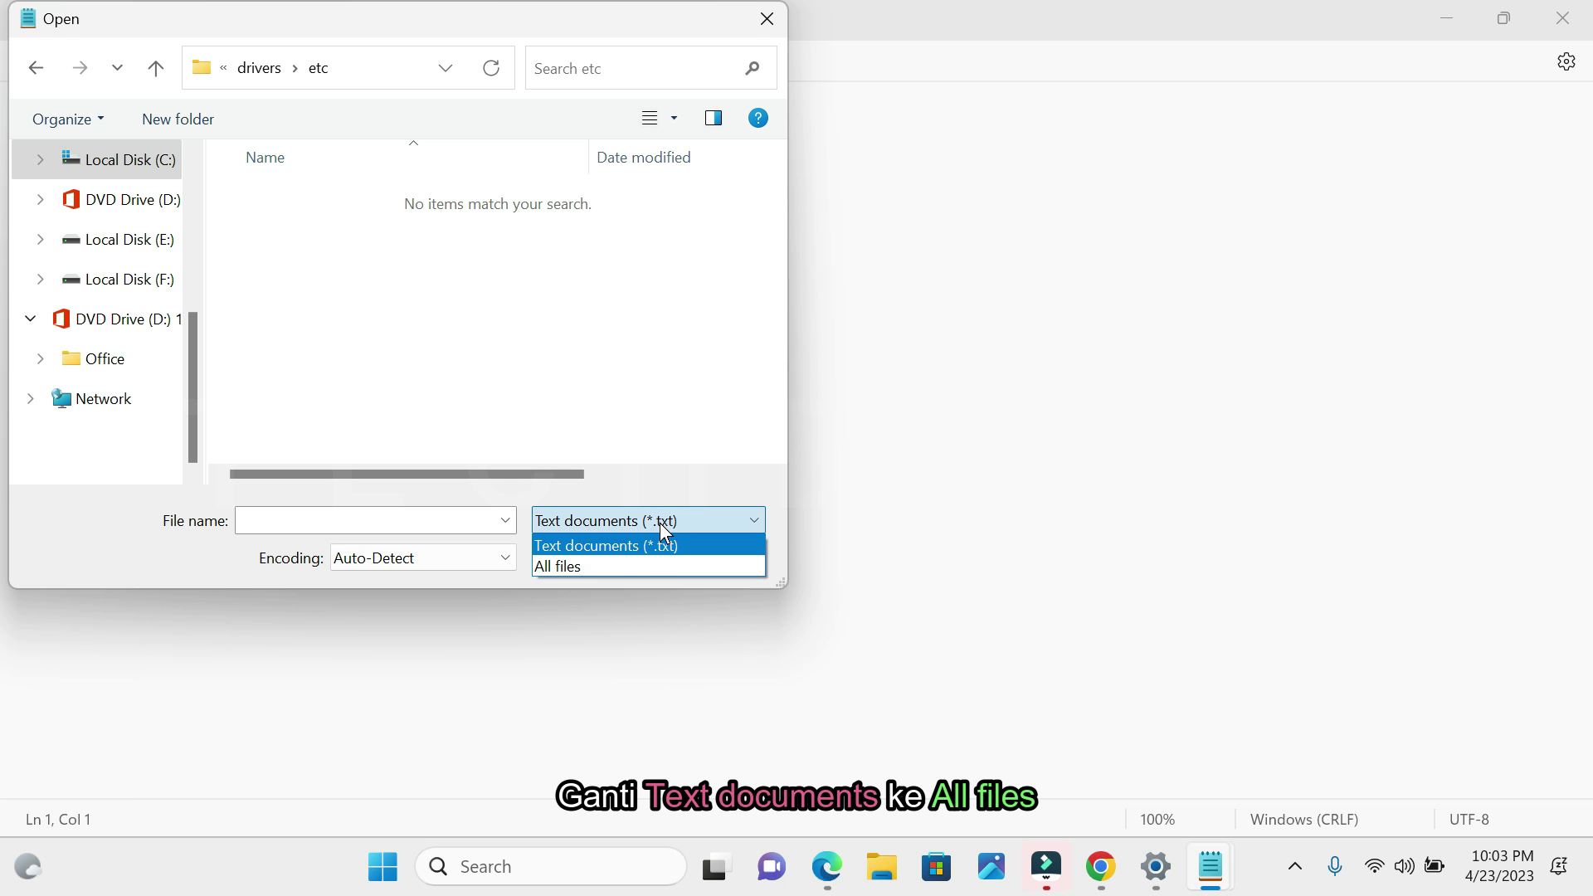
{"action": "left_click", "coordinate": [563, 570]}
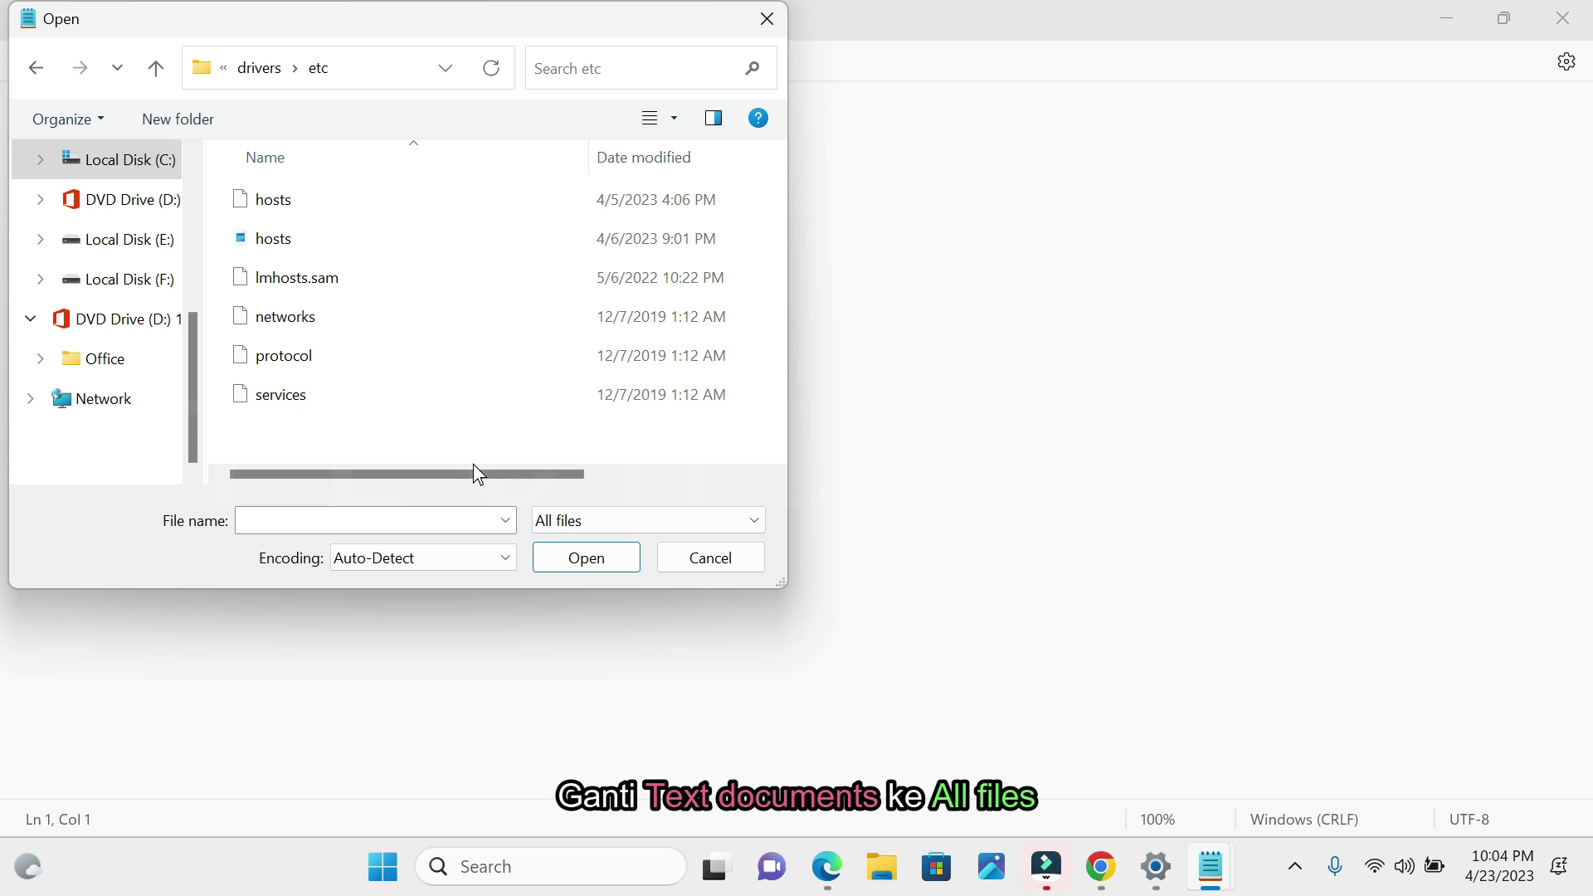
{"action": "left_click", "coordinate": [292, 200]}
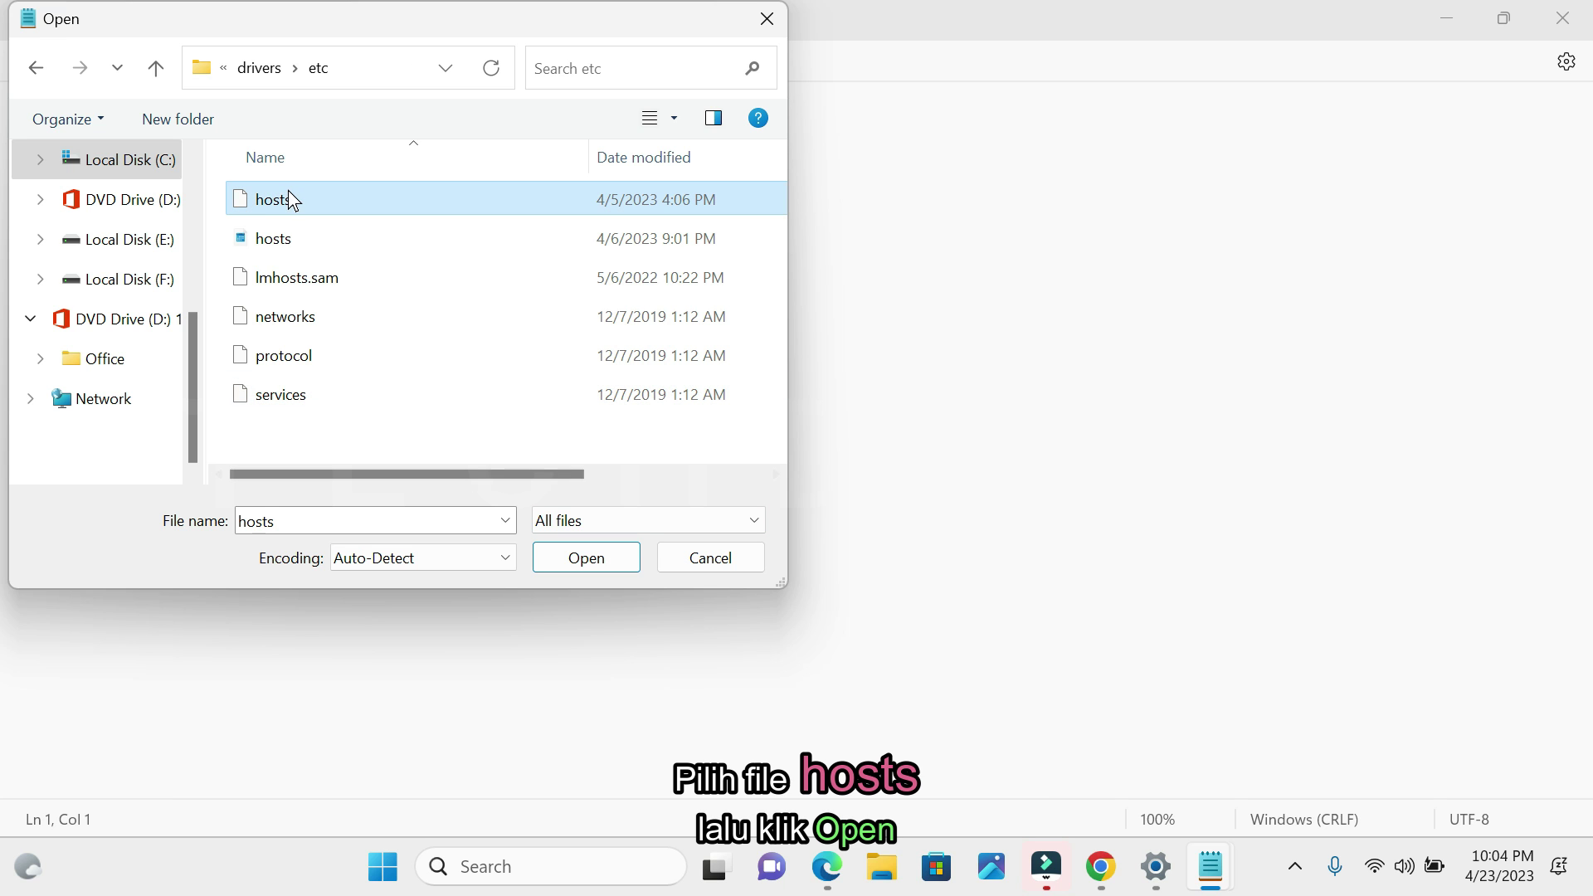
{"action": "left_click_drag", "start_coordinate": [397, 472], "coordinate": [563, 479]}
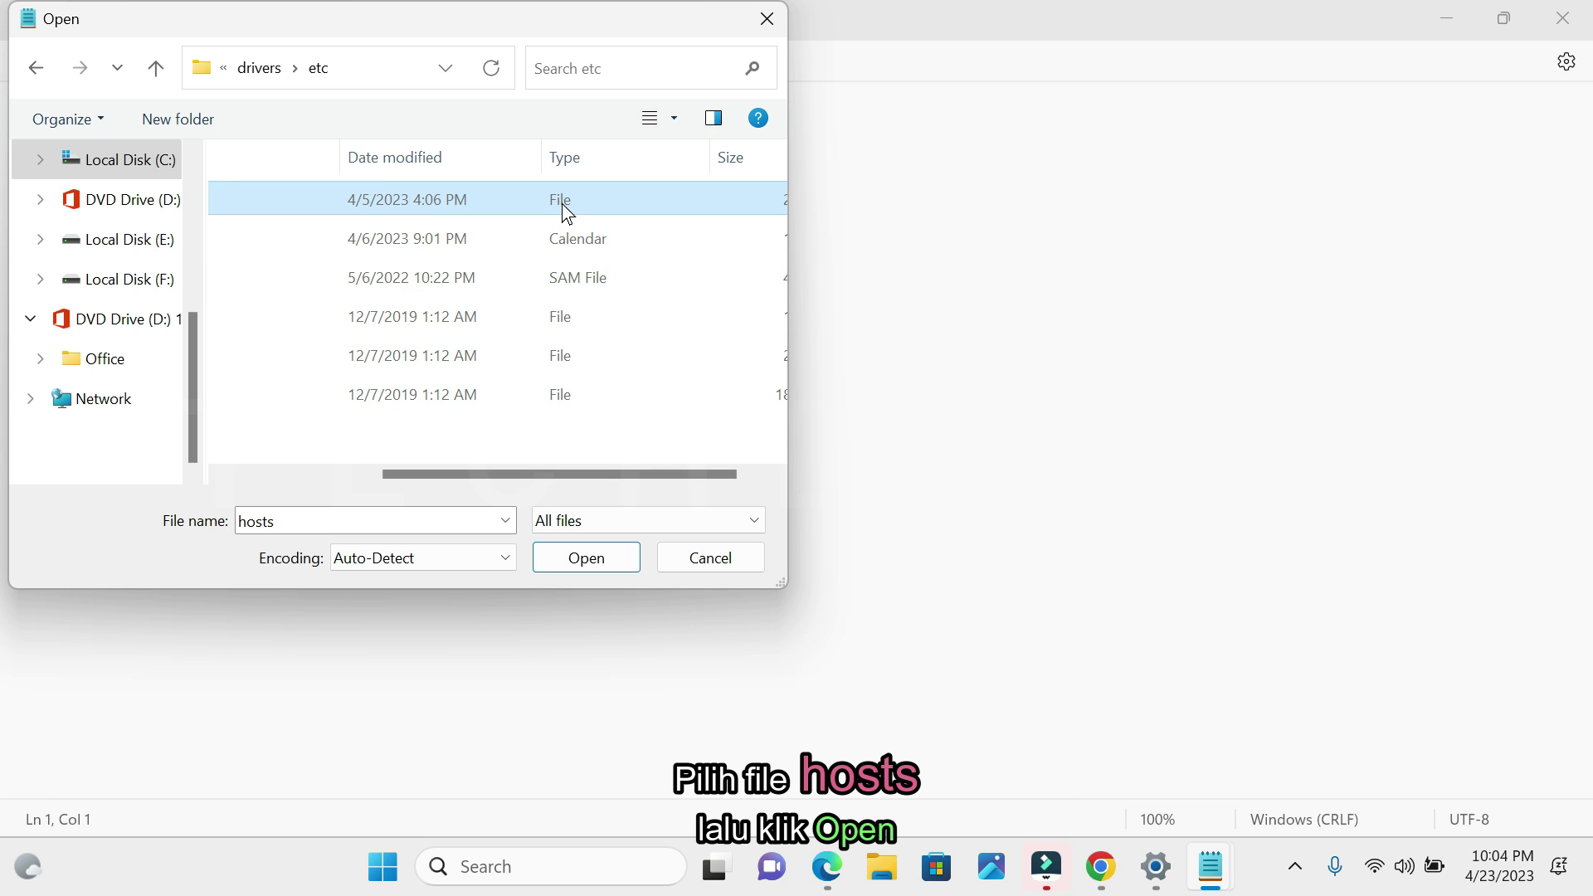
{"action": "left_click", "coordinate": [357, 475]}
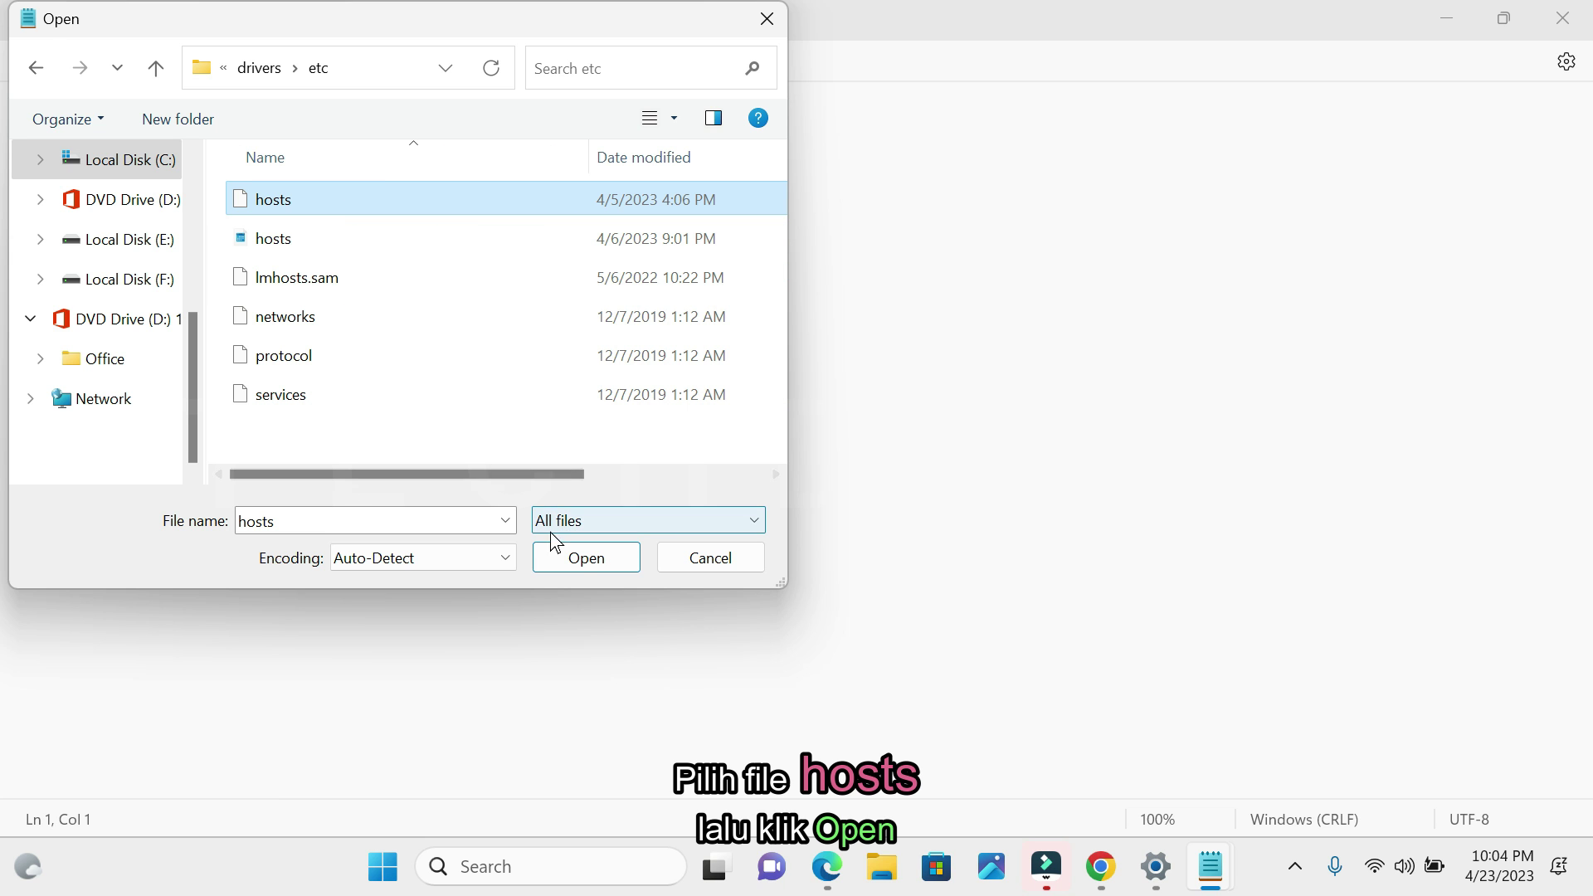
{"action": "left_click", "coordinate": [564, 560]}
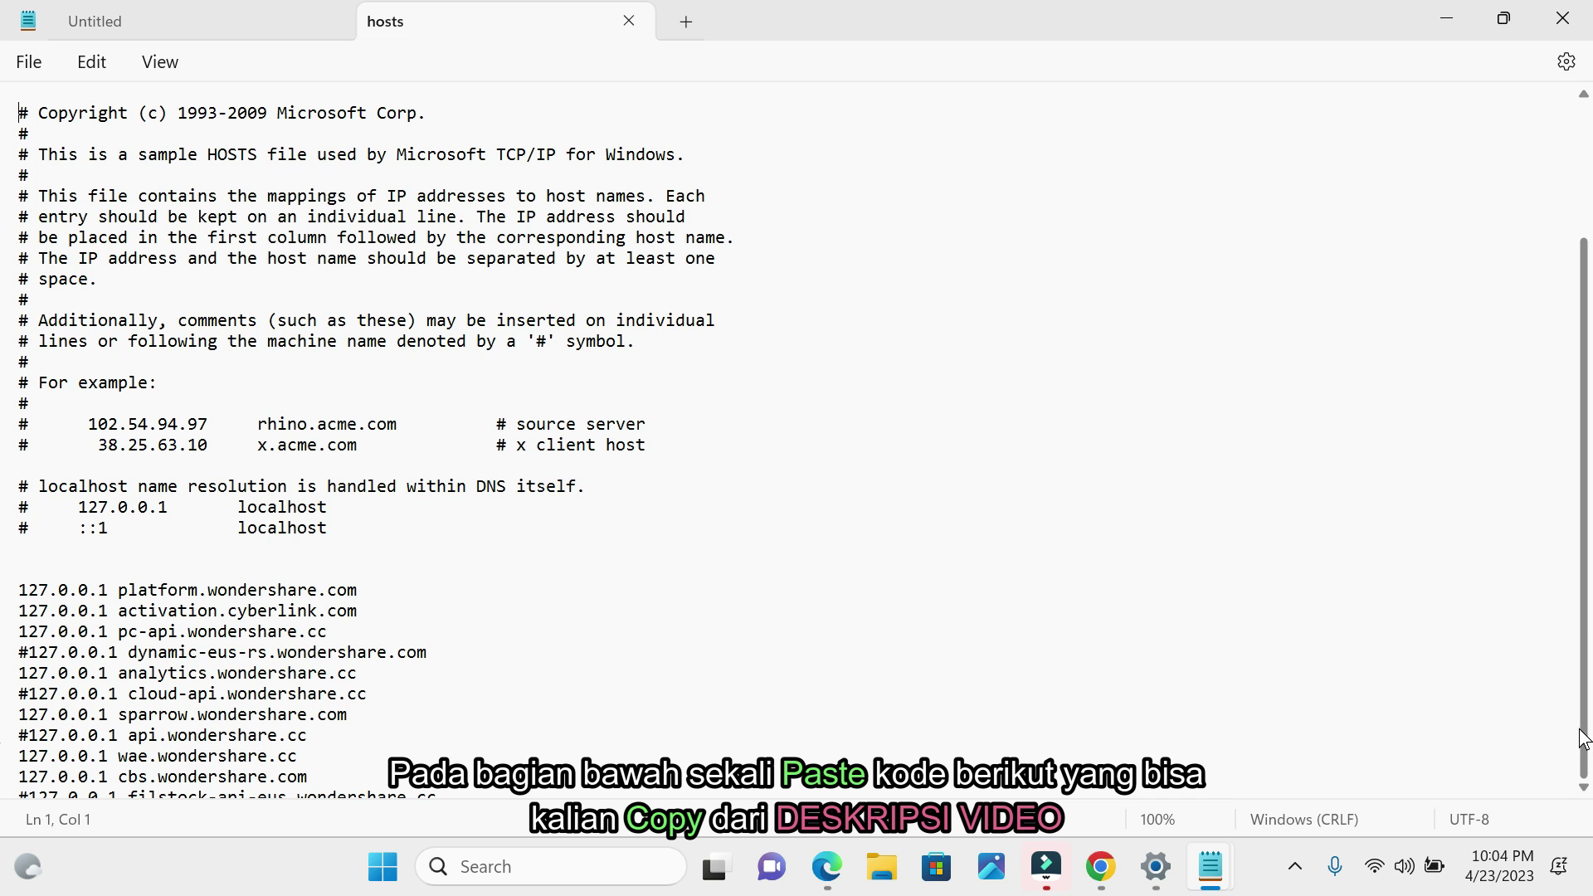
Step: Add three line breaks after the last entry, 127.0.0.1 accounts.wondershare.com, at the end of the hosts file
{"action": "left_click_drag", "start_coordinate": [332, 735], "coordinate": [370, 780]}
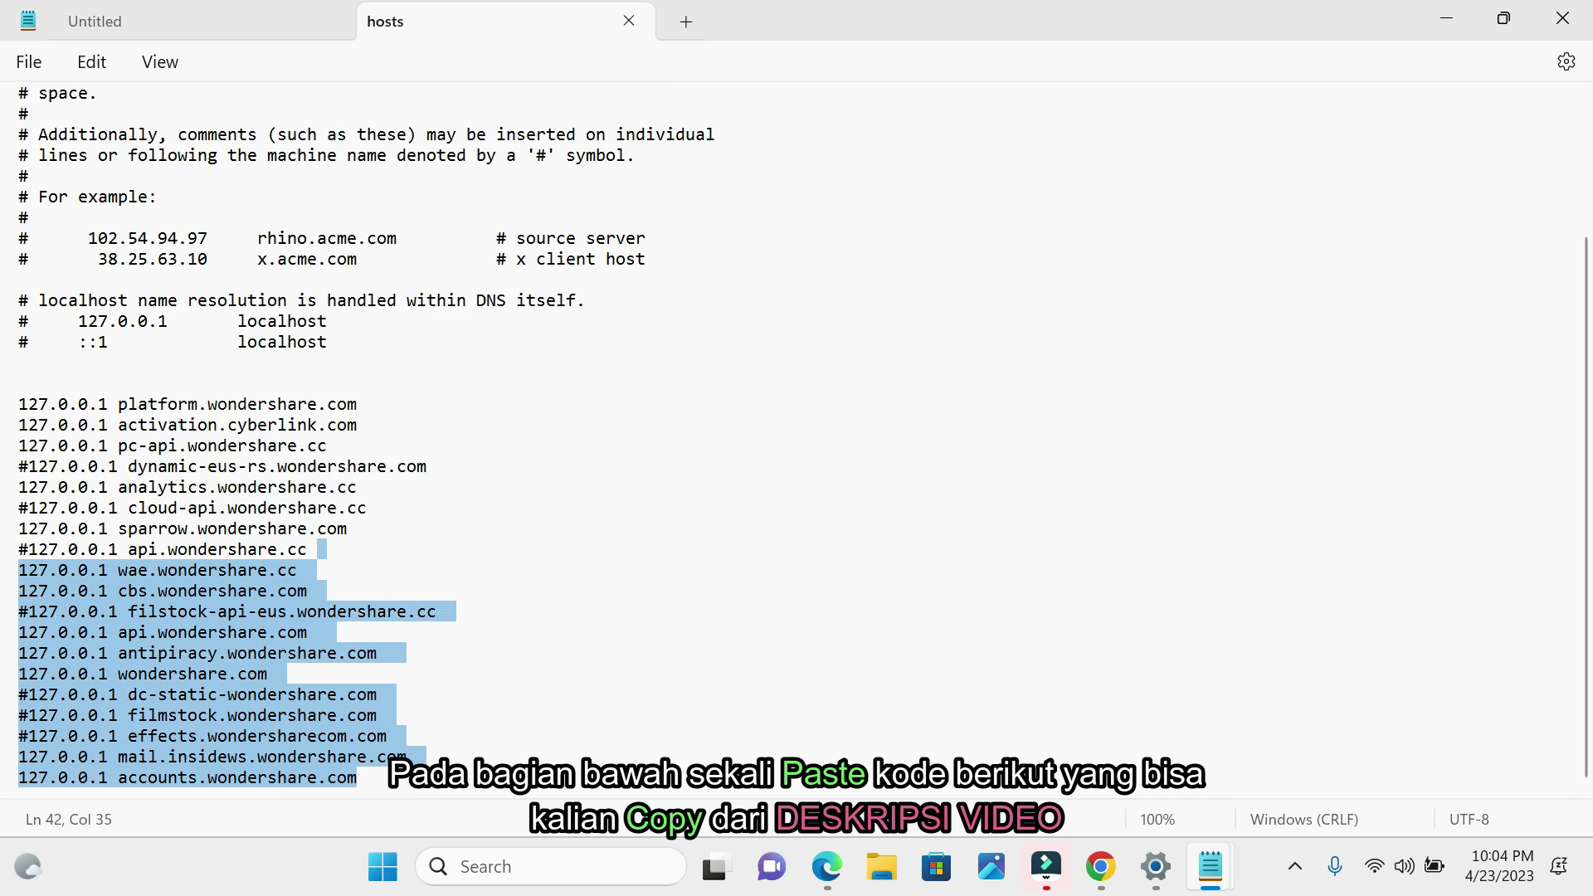
{"action": "key", "text": "Right"}
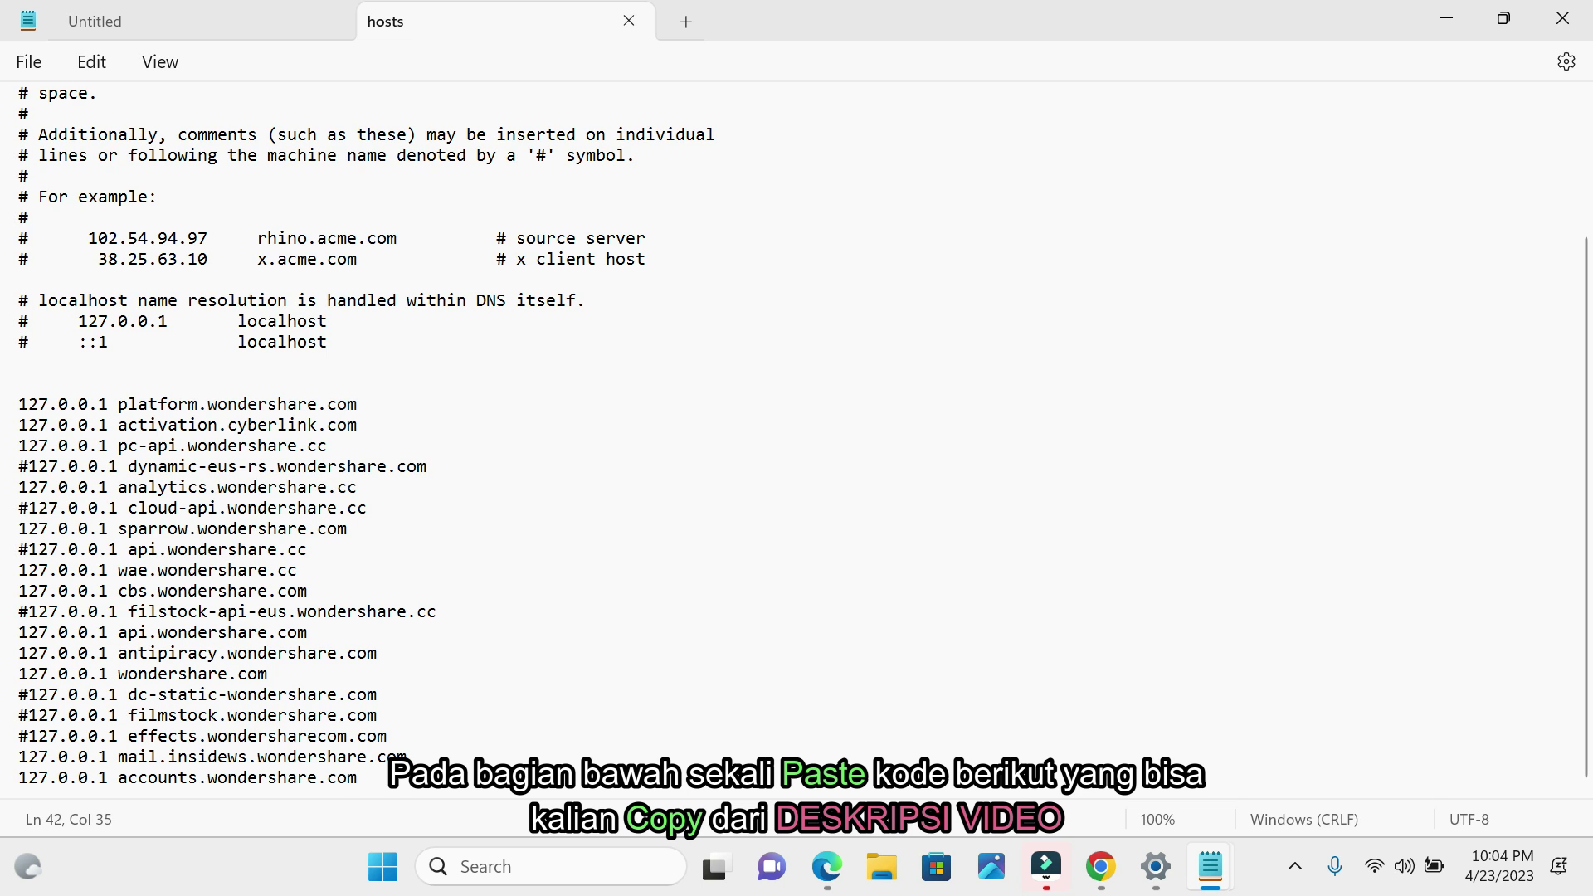
{"action": "key", "text": "Return"}
{"action": "key", "text": "Return"}
{"action": "key", "text": "Return"}
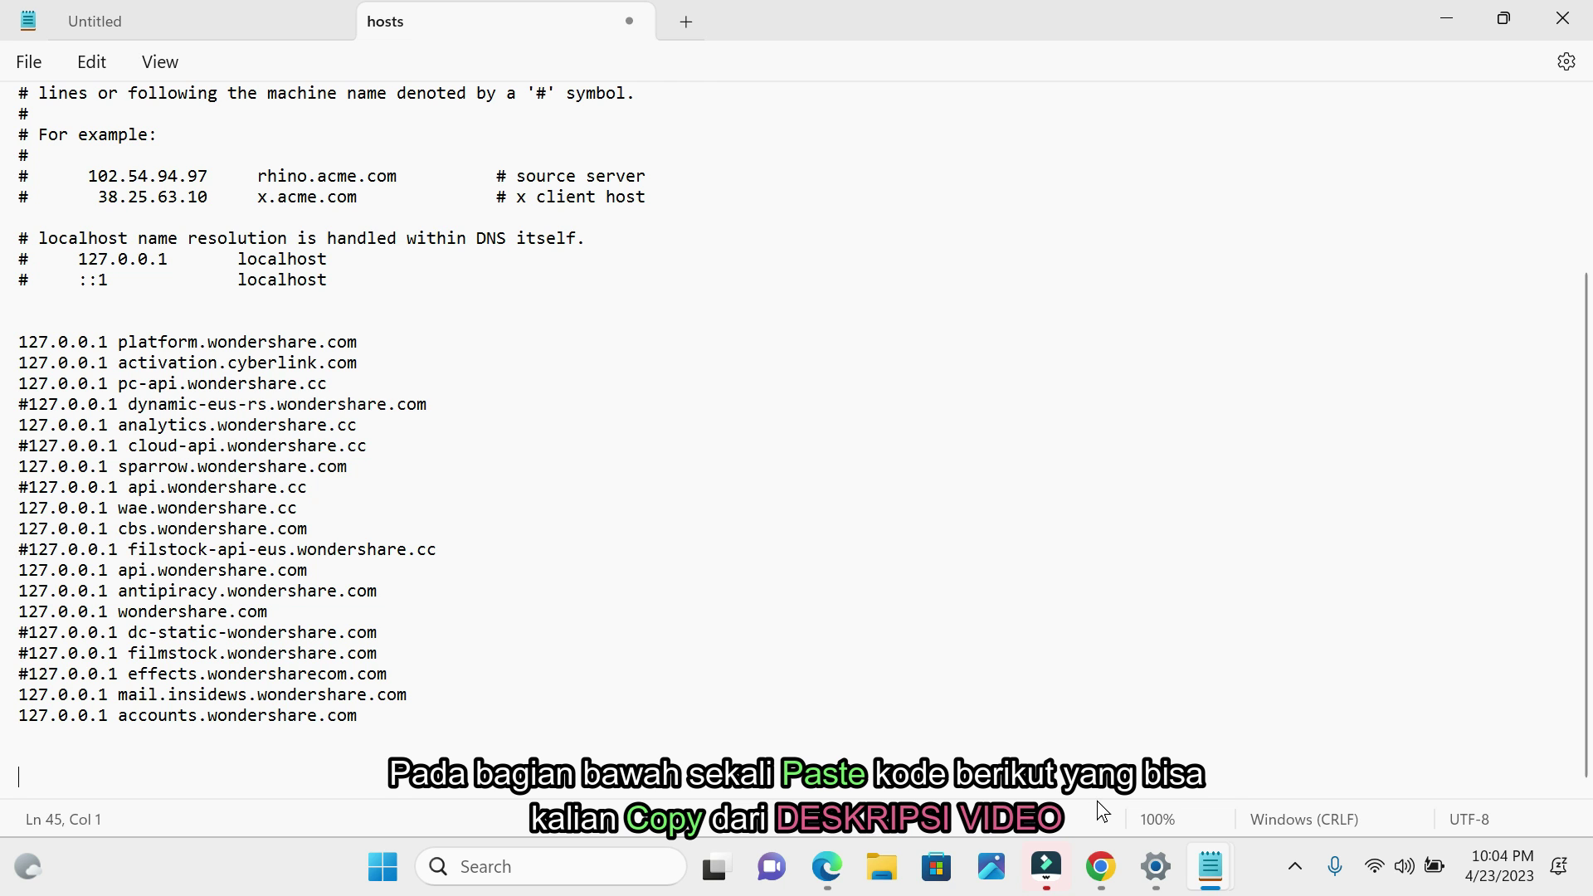
Step: Switch to the New Text Document Notepad window, copy all three 127.0.0.1 host lines, and minimize that window
{"action": "mouse_move", "coordinate": [1082, 873]}
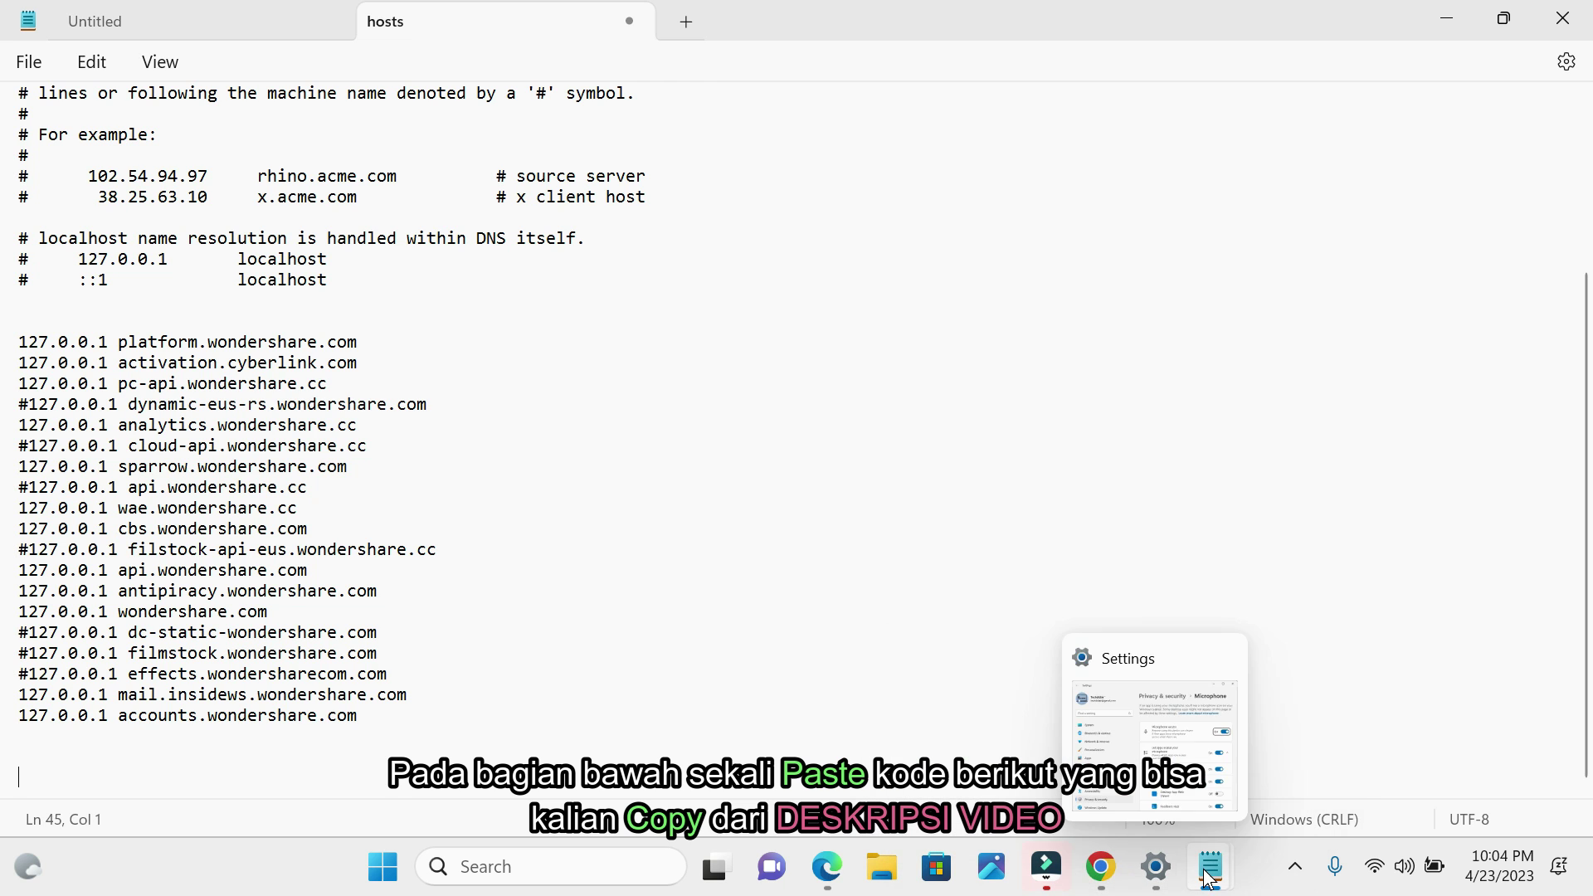
{"action": "mouse_move", "coordinate": [1209, 881]}
{"action": "left_click", "coordinate": [1080, 758]}
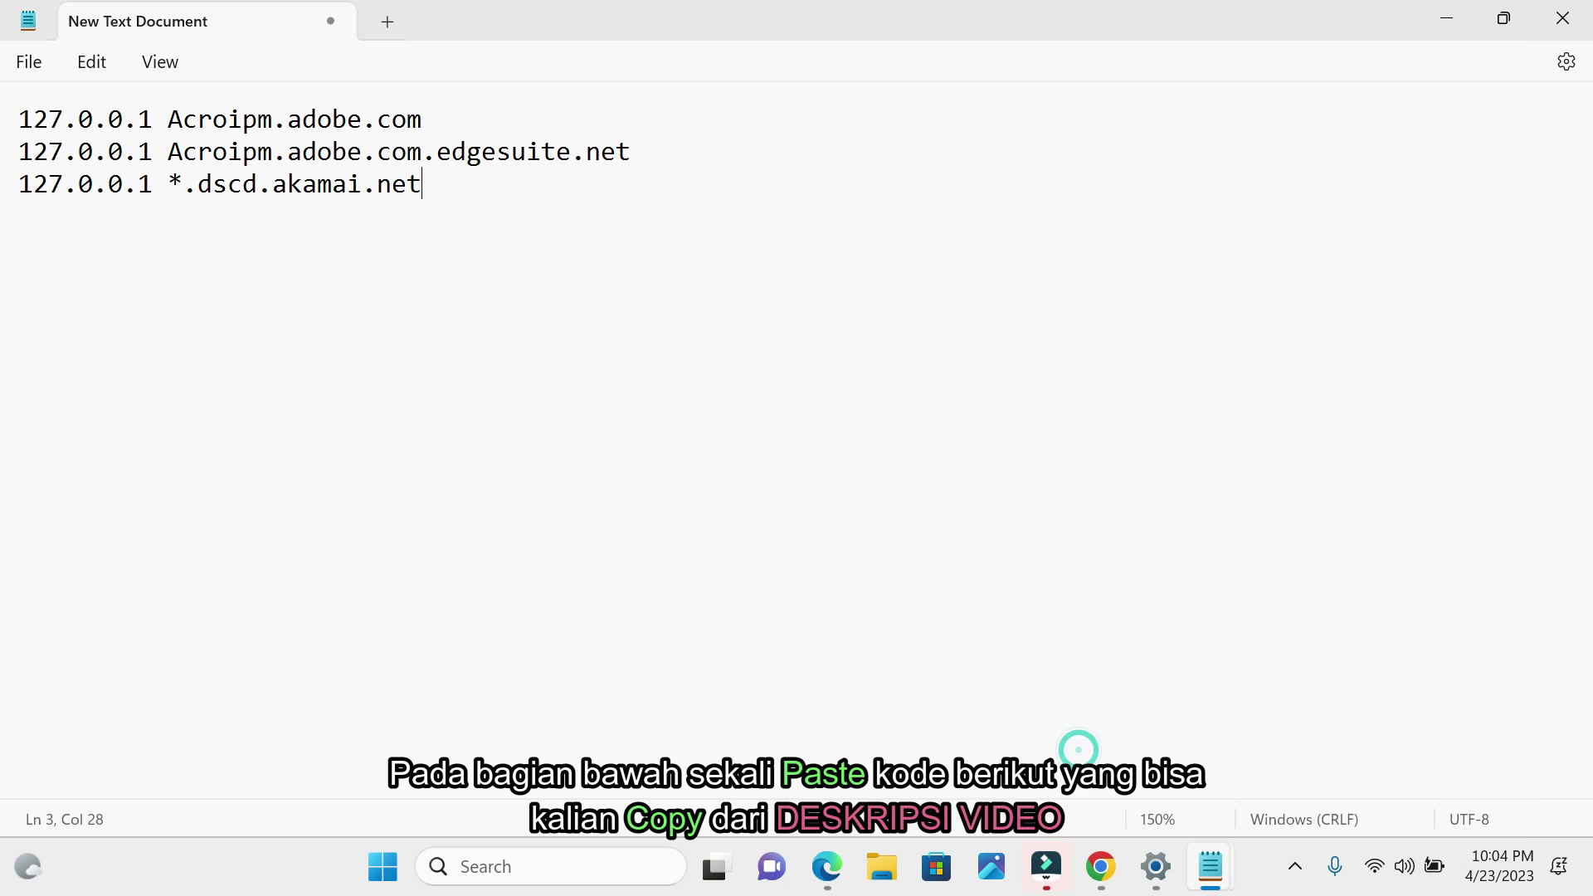
{"action": "key", "text": "ctrl+a"}
{"action": "key", "text": "ctrl+c"}
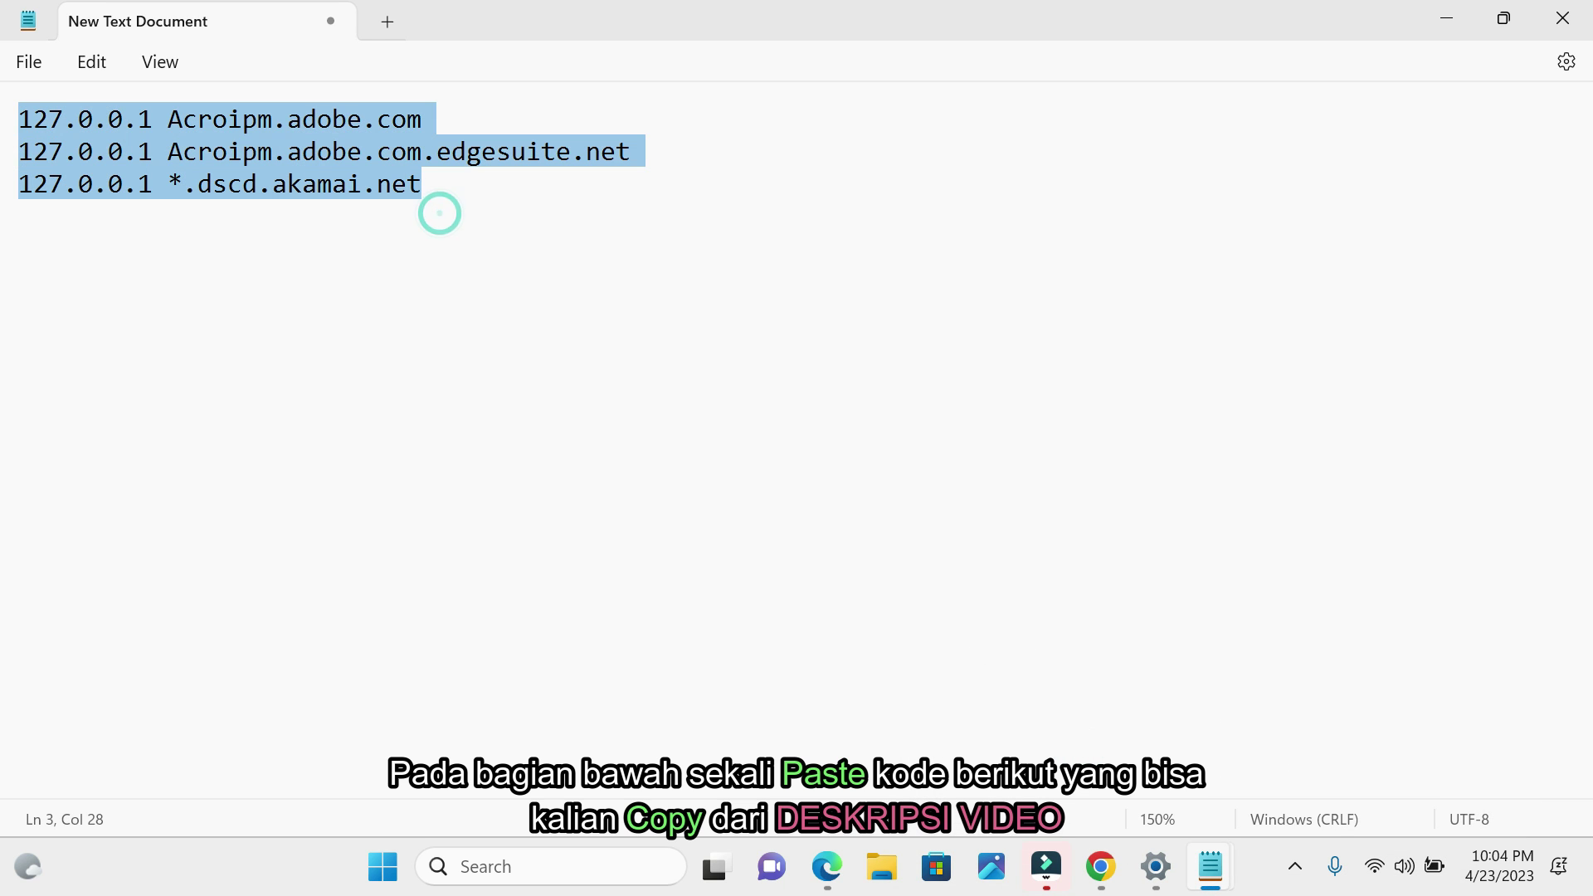
{"action": "right_click", "coordinate": [156, 129]}
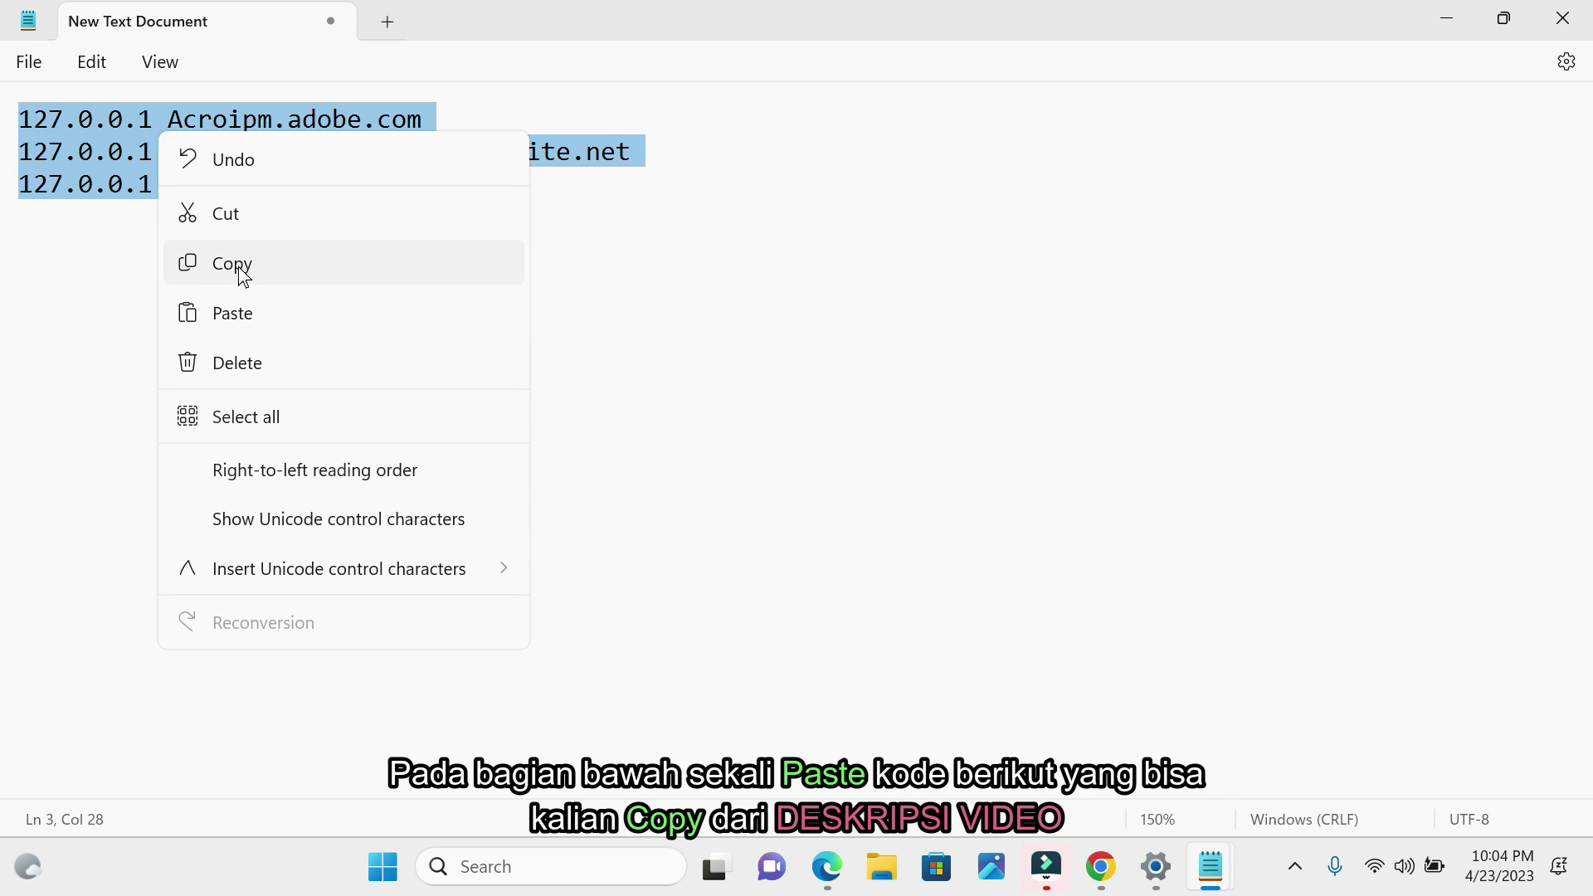
{"action": "left_click", "coordinate": [275, 267]}
{"action": "left_click", "coordinate": [1446, 20]}
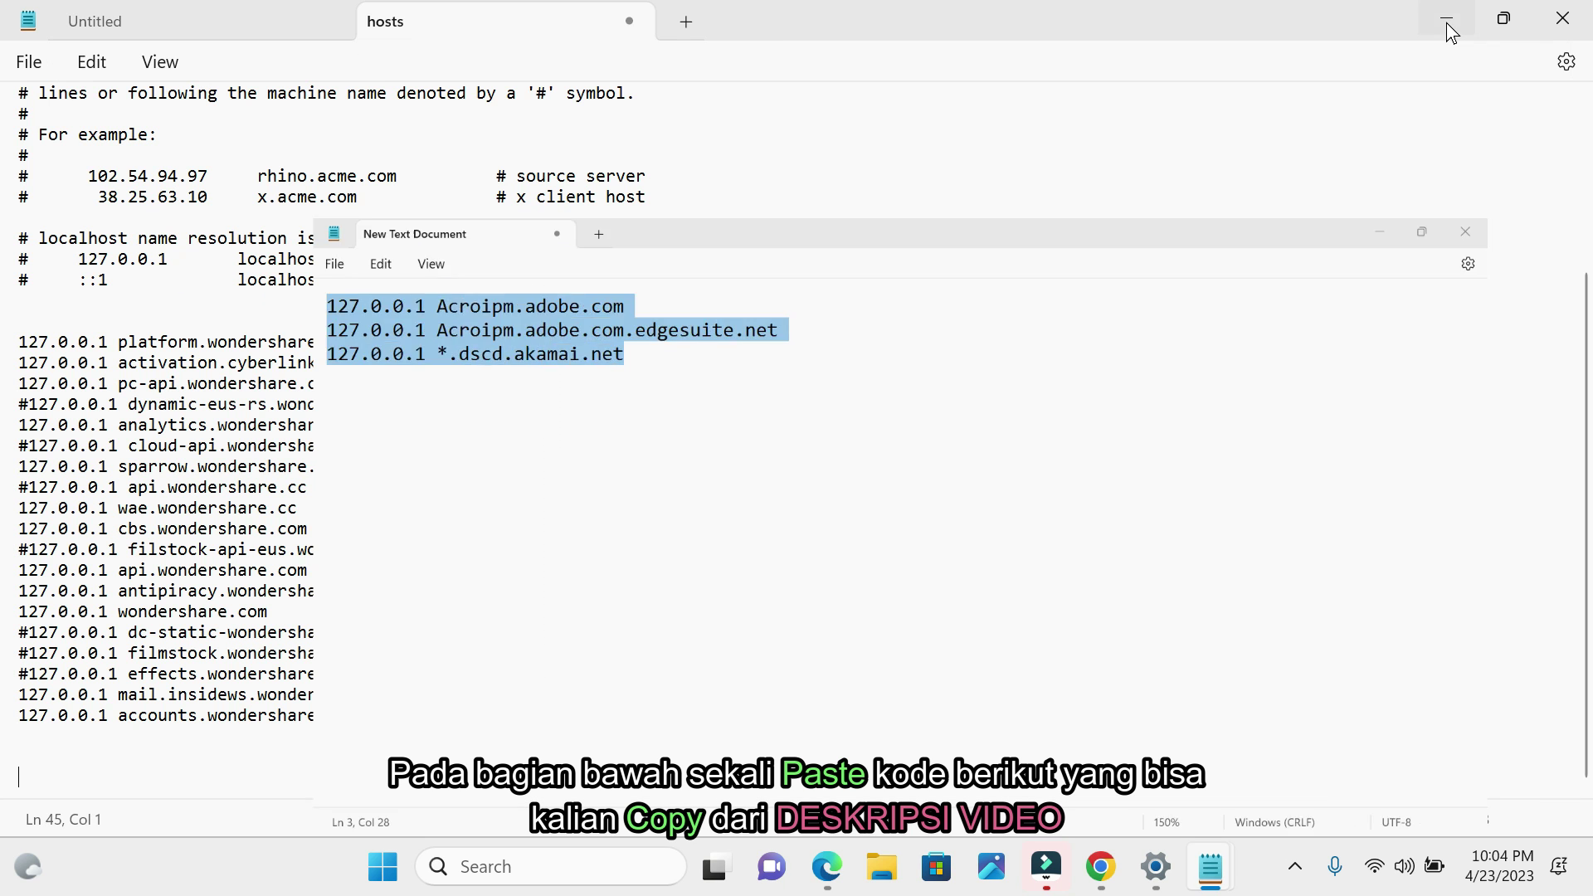
Step: Paste the copied Acroipm.adobe.com, Acroipm.adobe.com.edgesuite.net and *.dscd.akamai.net entries at the end of the hosts file and save it
{"action": "right_click", "coordinate": [87, 773]}
{"action": "left_click", "coordinate": [154, 435]}
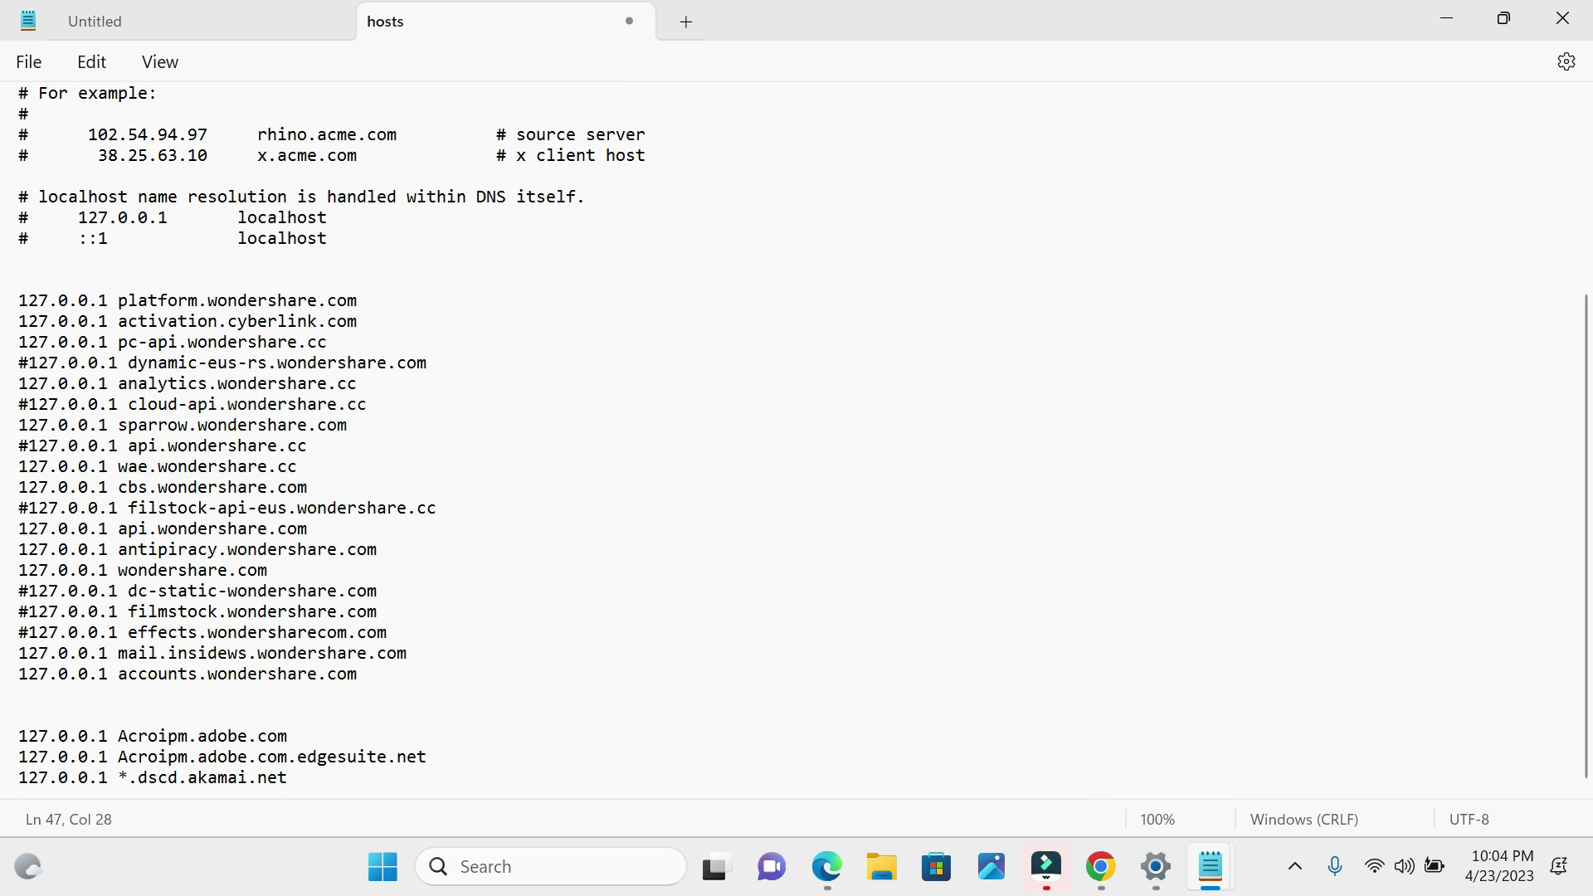
{"action": "left_click", "coordinate": [29, 61]}
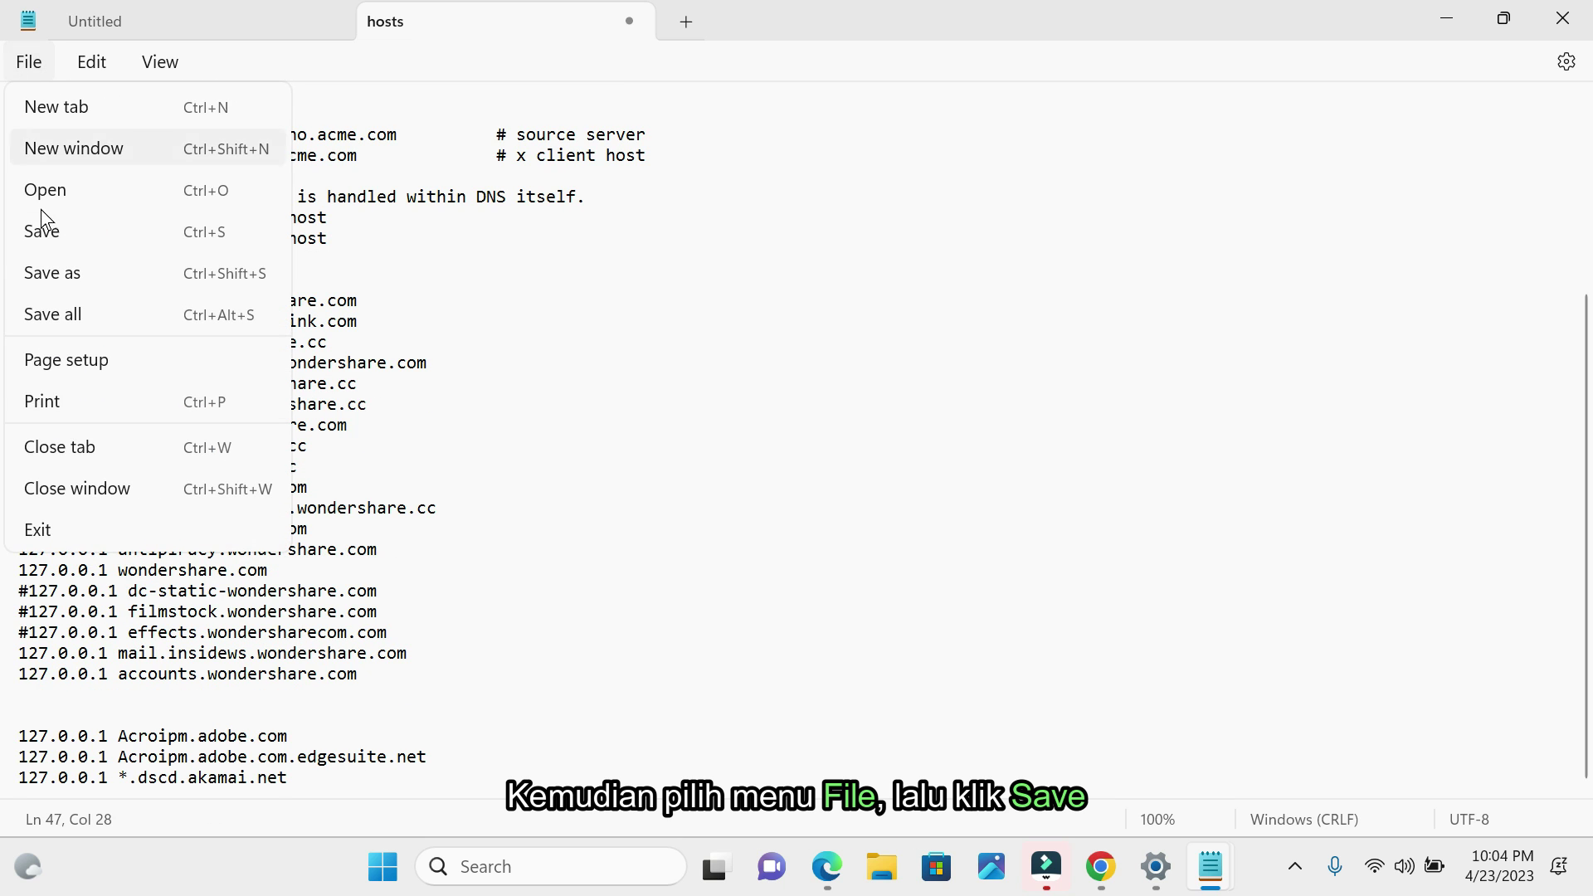
{"action": "left_click", "coordinate": [58, 236]}
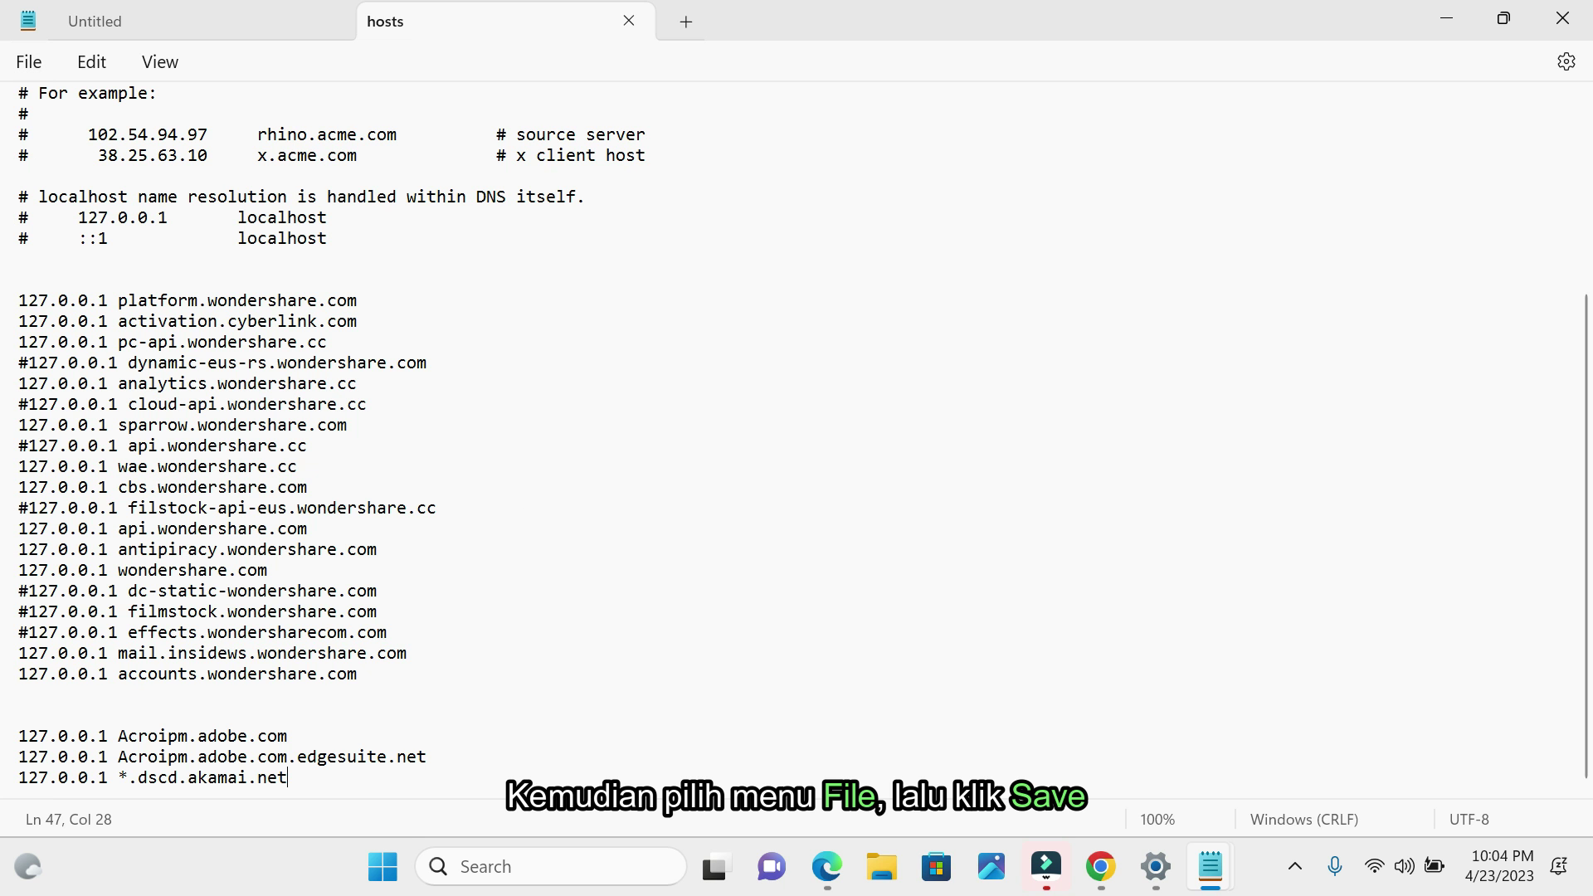
Step: Close the Notepad window with the hosts file and launch Adobe Acrobat from the desktop
{"action": "left_click", "coordinate": [1563, 18]}
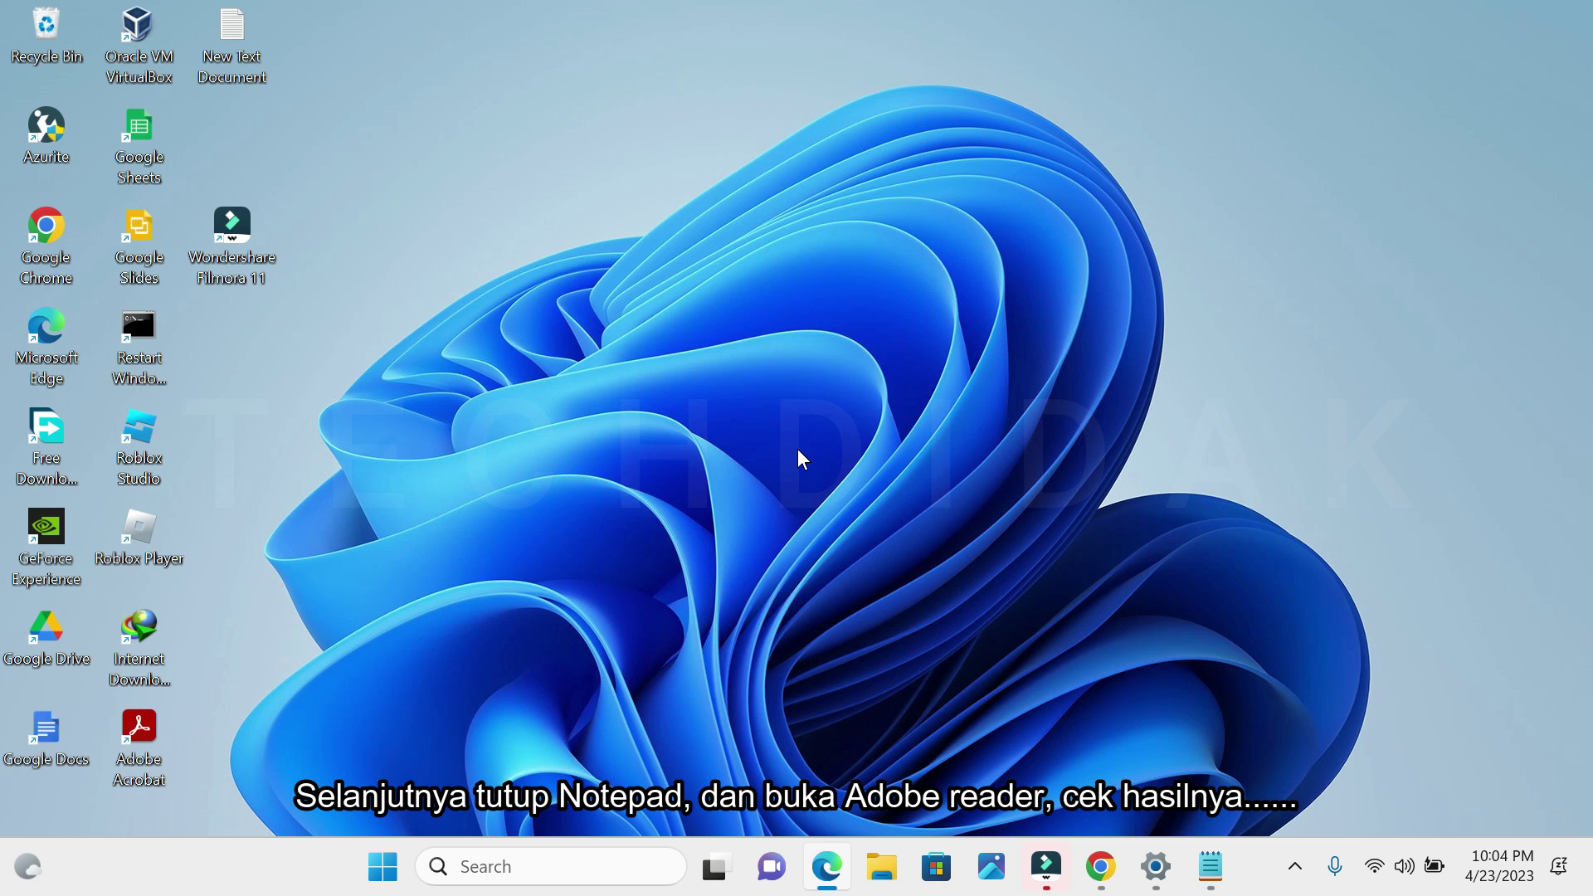
{"action": "double_click", "coordinate": [139, 729]}
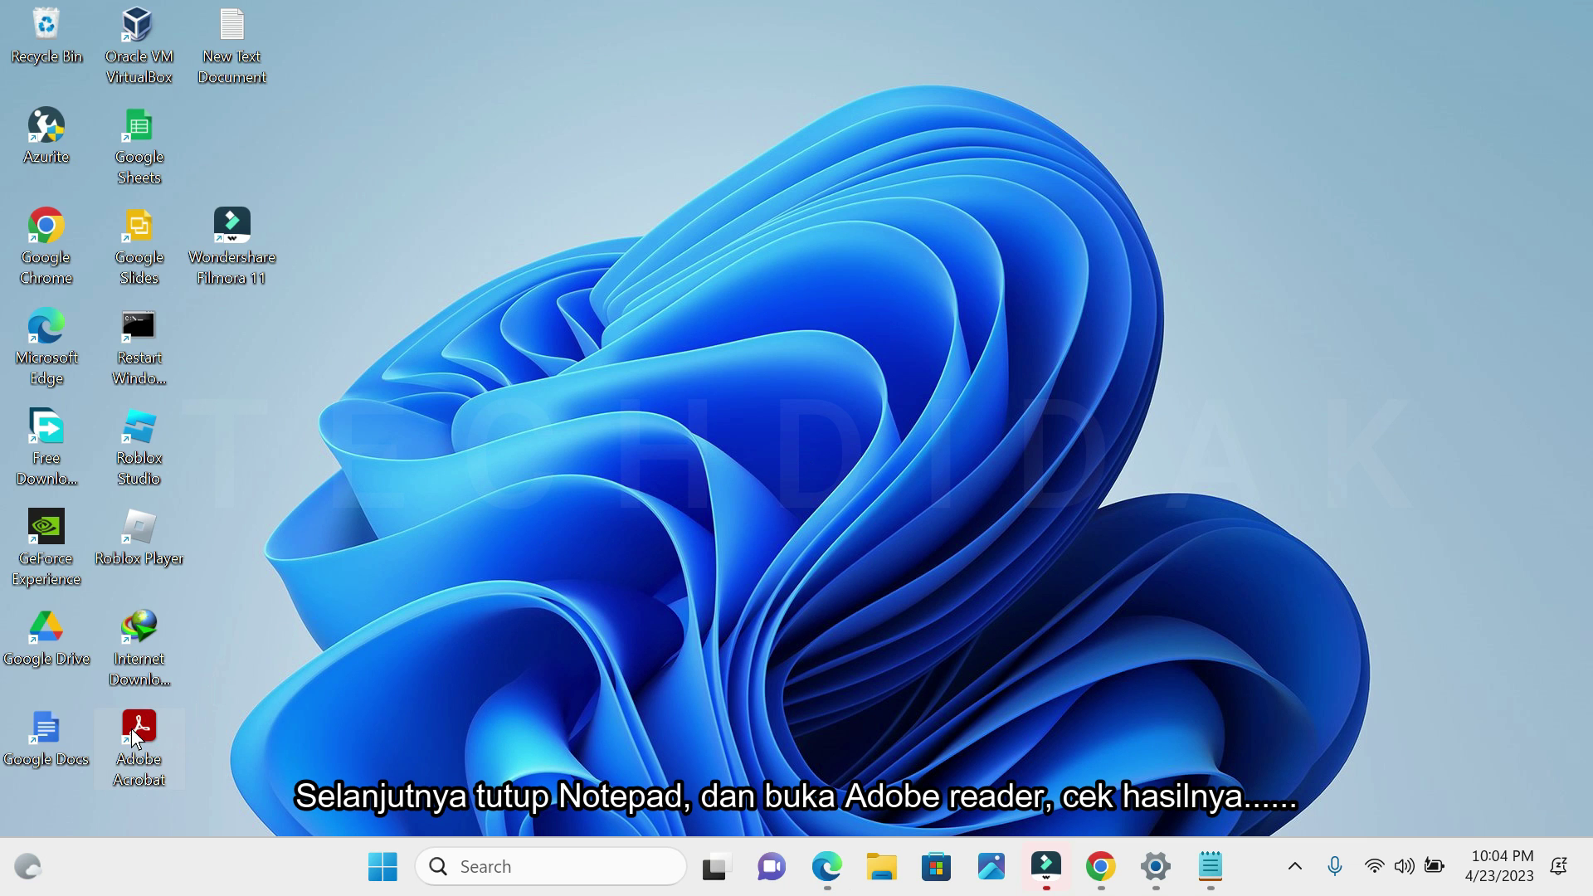